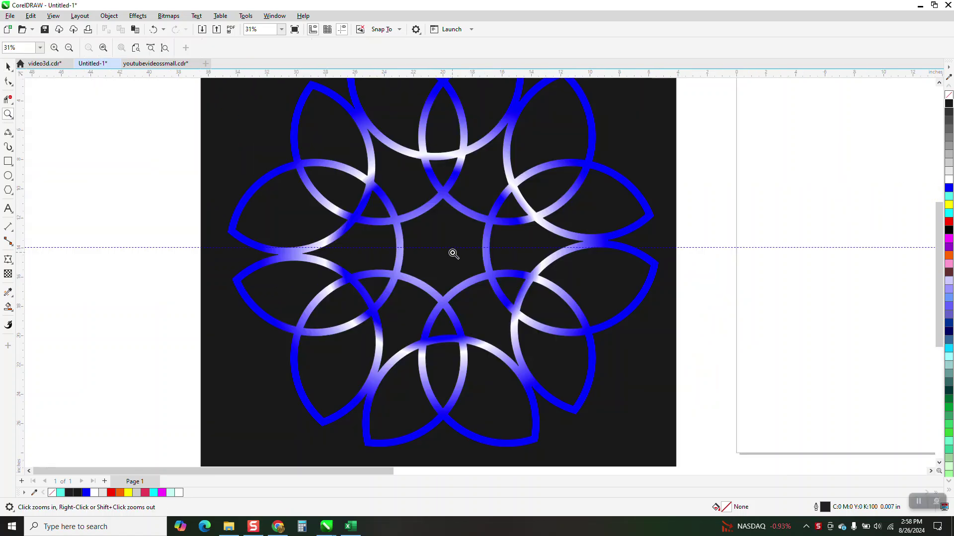
- Zoom out from 31% to 9% so both rosettes, the empty page and the circle clusters are visible
{"action": "scroll", "coordinate": [288, 204], "scroll_direction": "down", "scroll_amount": 1}
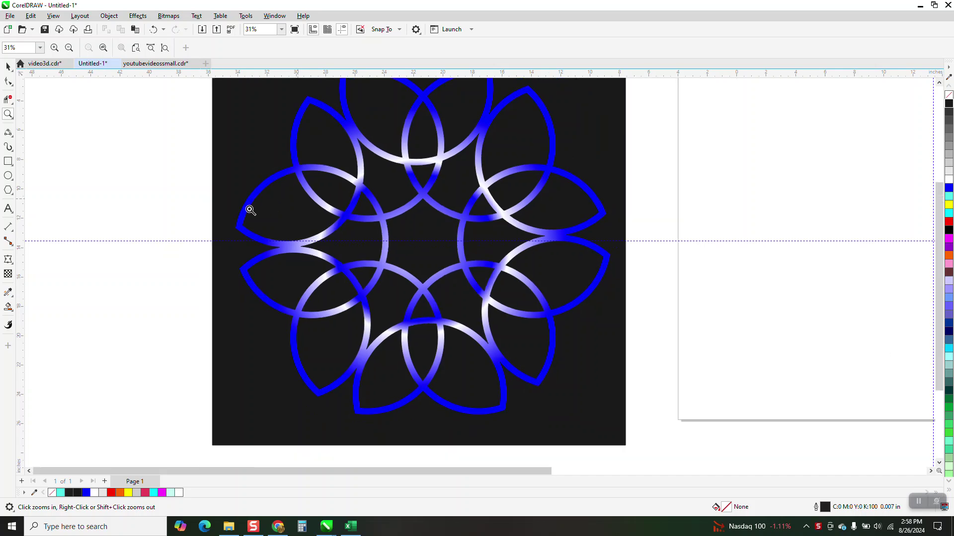
{"action": "scroll", "coordinate": [250, 210], "scroll_direction": "down", "scroll_amount": 3}
{"action": "scroll", "coordinate": [247, 209], "scroll_direction": "down", "scroll_amount": 1}
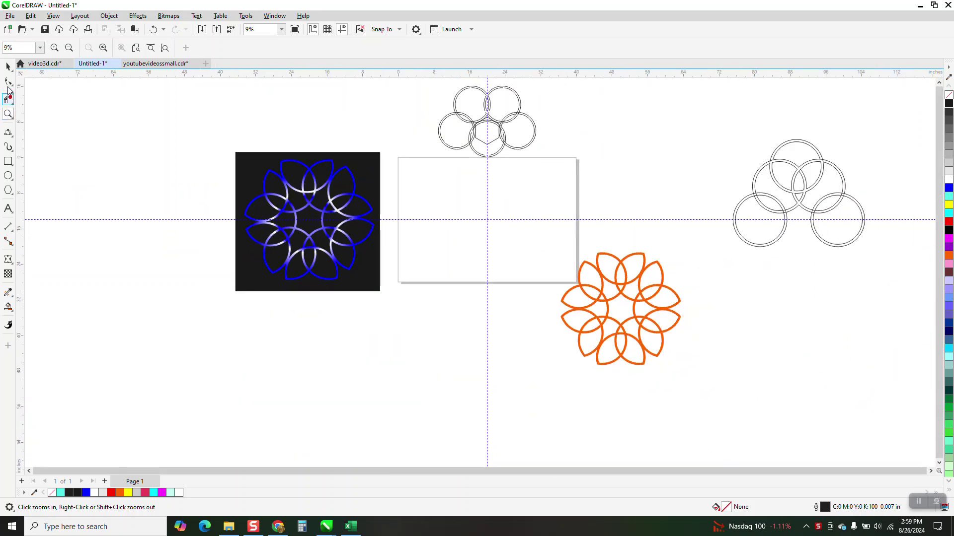
- Move the small hexagon down 20 inches to the page centre and delete the stray double ring
{"action": "key", "text": "space"}
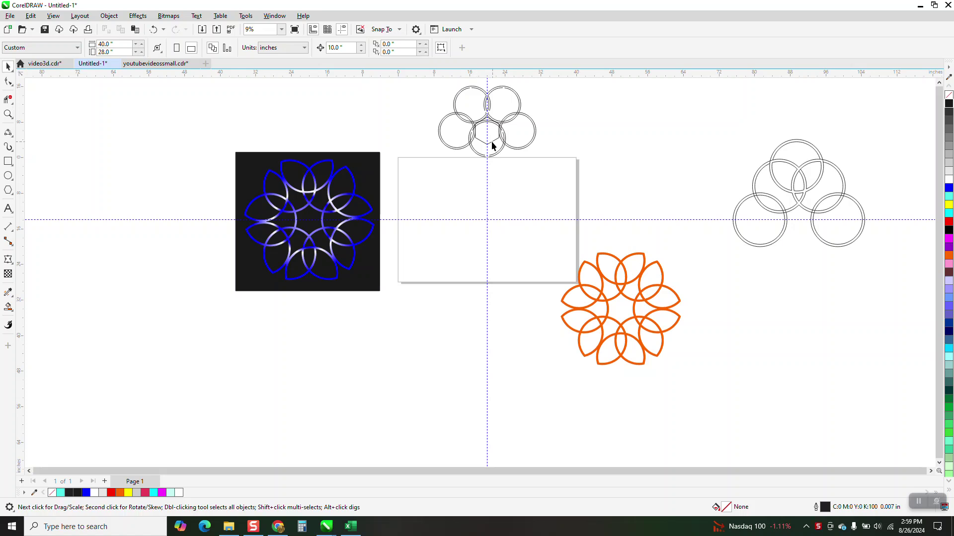
{"action": "left_click", "coordinate": [494, 139]}
{"action": "key", "text": "Down"}
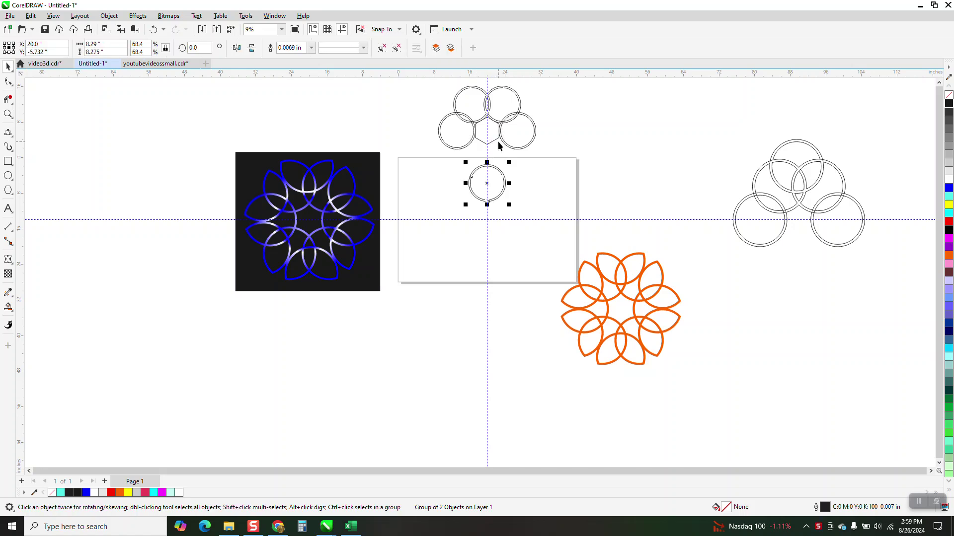
{"action": "left_click", "coordinate": [495, 143]}
{"action": "key", "text": "Down"}
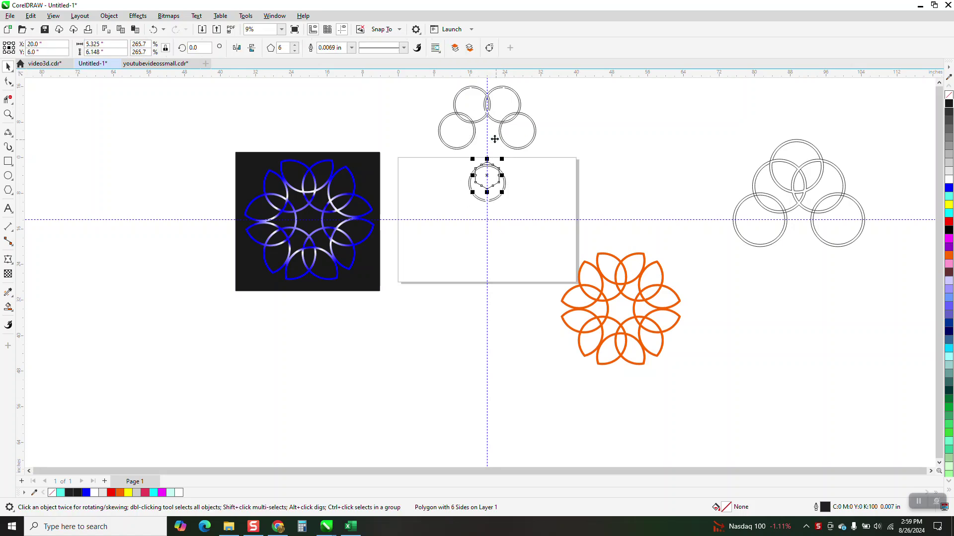
{"action": "key", "text": "Down"}
{"action": "left_click", "coordinate": [497, 165]}
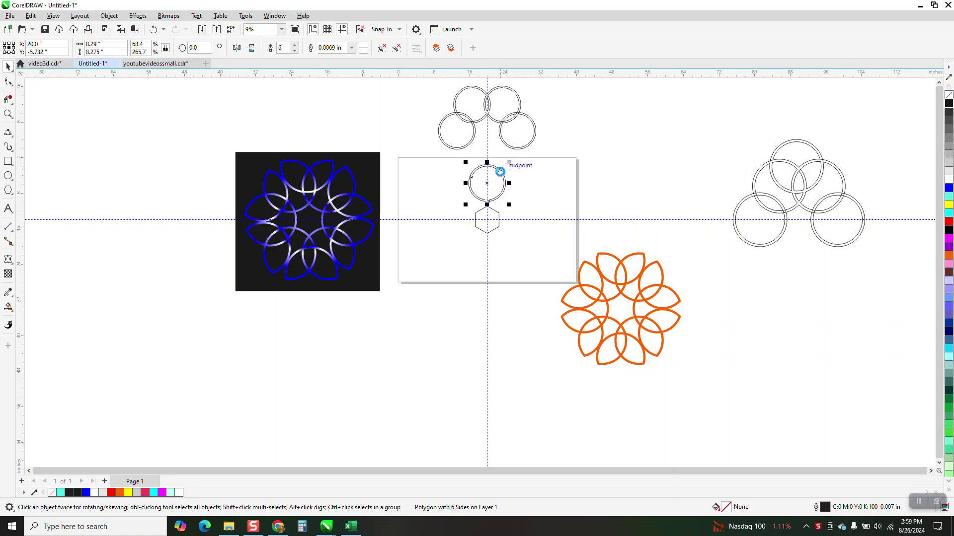
{"action": "key", "text": "Down"}
{"action": "key", "text": "Delete"}
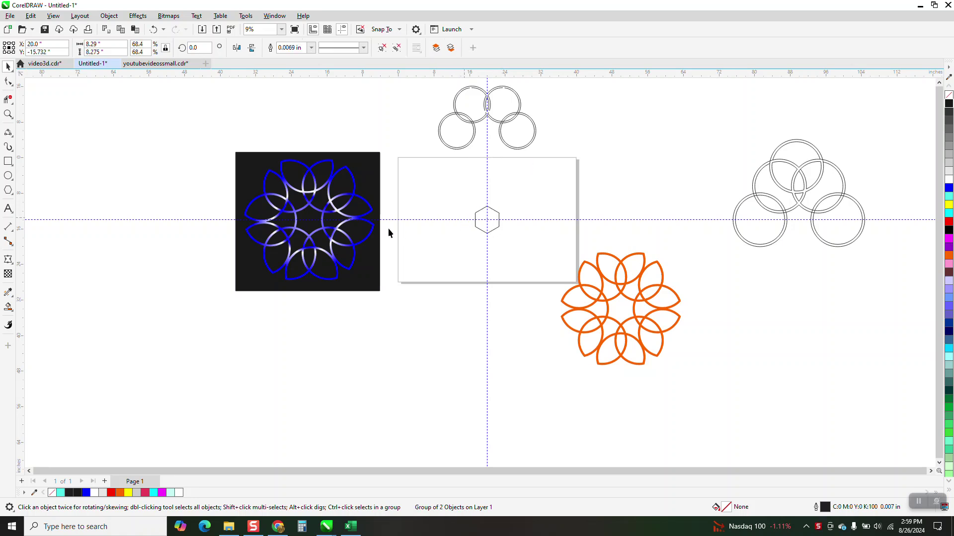
- Zoom in on the area around the blue rosette's upper-left part and adjust the zoom
{"action": "left_click", "coordinate": [8, 114]}
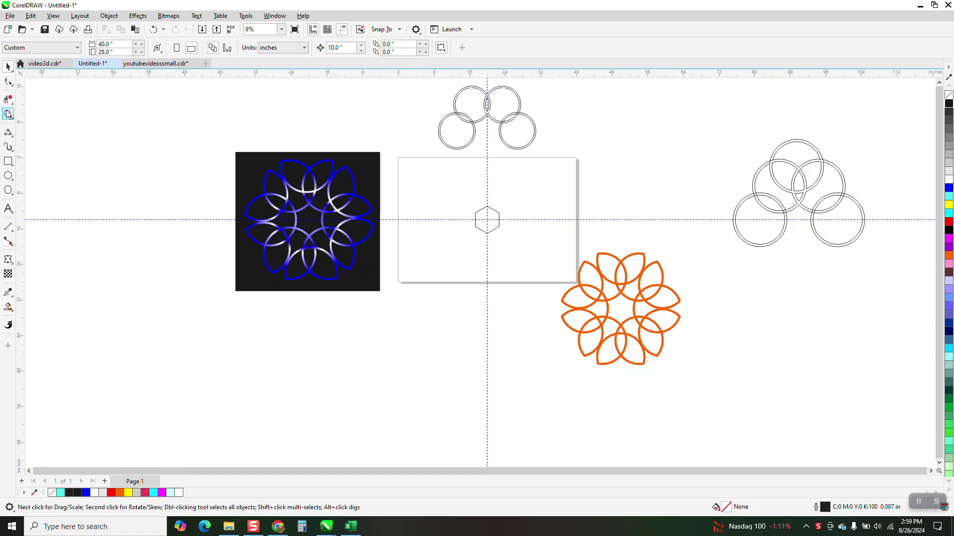
{"action": "left_click_drag", "start_coordinate": [266, 161], "coordinate": [325, 206]}
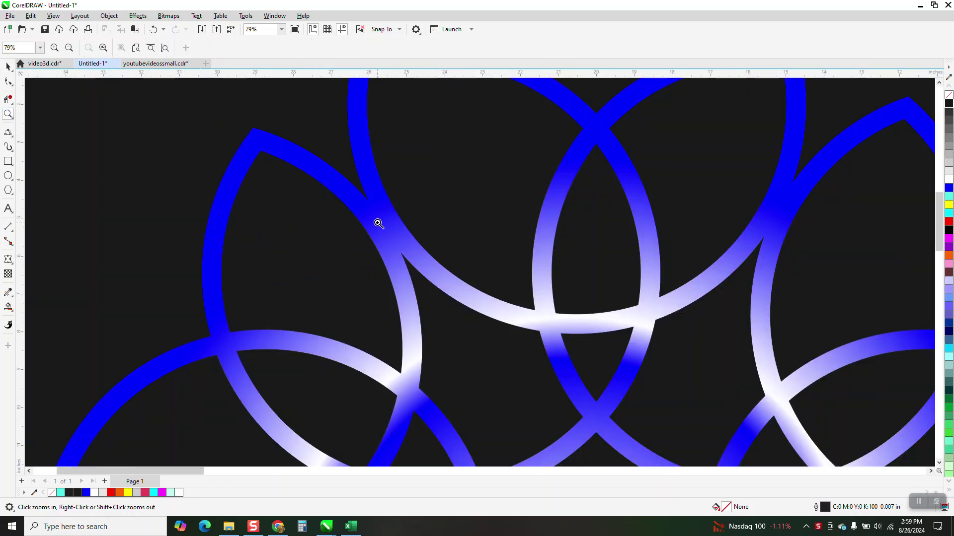
{"action": "scroll", "coordinate": [322, 214], "scroll_direction": "down", "scroll_amount": 5}
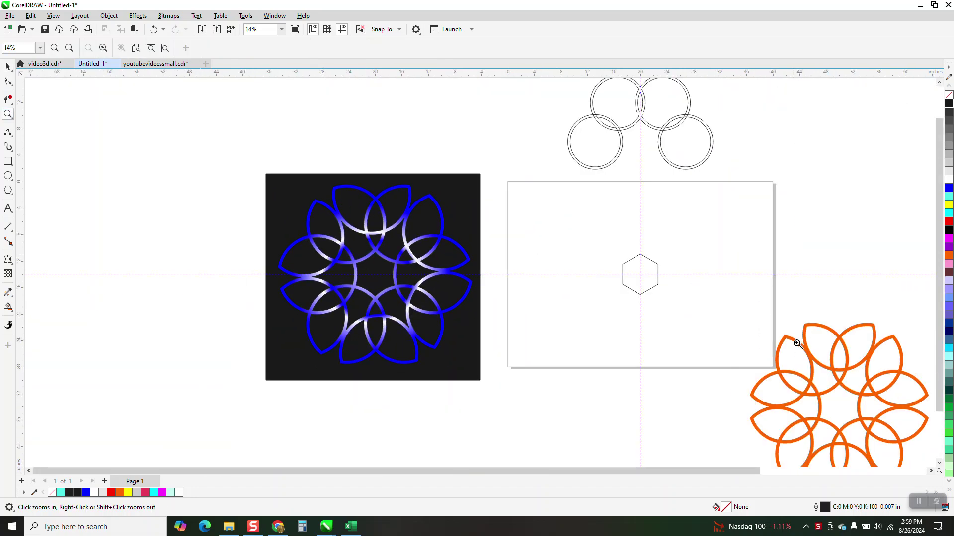
{"action": "scroll", "coordinate": [828, 370], "scroll_direction": "up", "scroll_amount": 8}
{"action": "scroll", "coordinate": [567, 270], "scroll_direction": "down", "scroll_amount": 1}
{"action": "scroll", "coordinate": [567, 269], "scroll_direction": "down", "scroll_amount": 5}
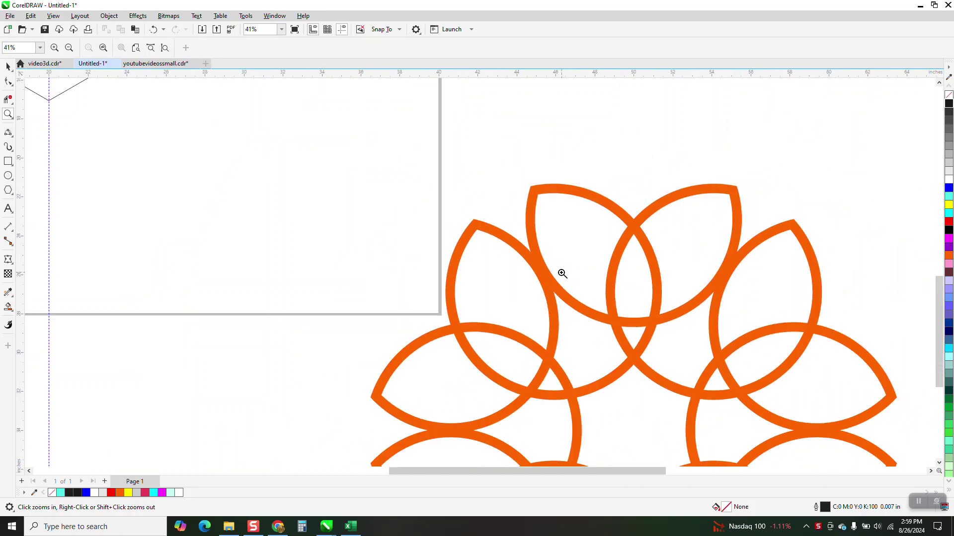
{"action": "scroll", "coordinate": [559, 275], "scroll_direction": "down", "scroll_amount": 1}
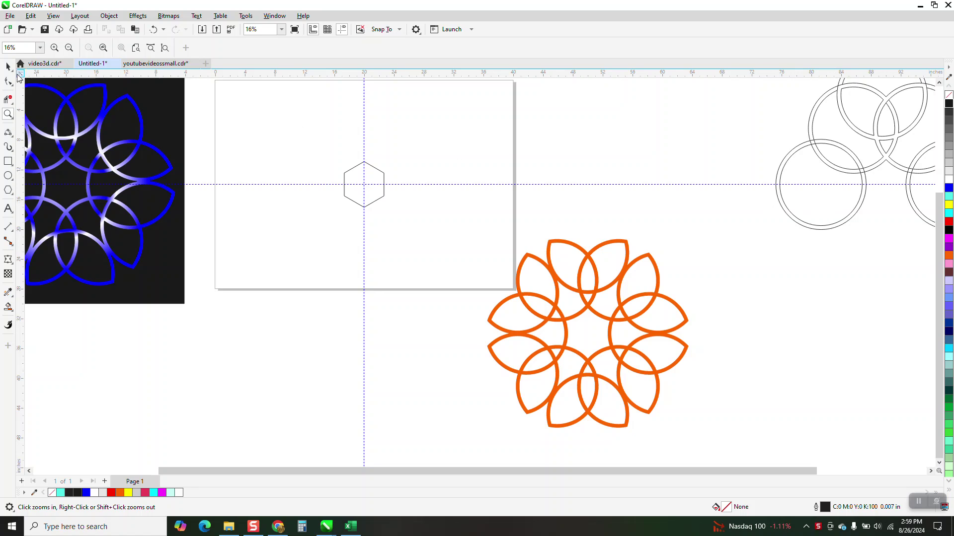
- Nudge the right double ring onto the page, scale it to 83.7%, and snap it to the hexagon's right point
{"action": "left_click", "coordinate": [8, 66]}
{"action": "left_click", "coordinate": [792, 222]}
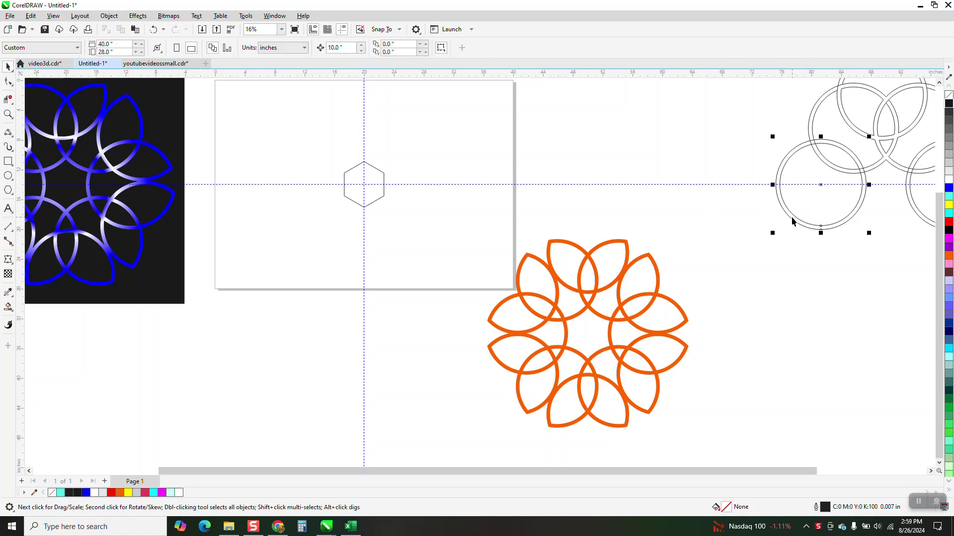
{"action": "key", "text": "Left"}
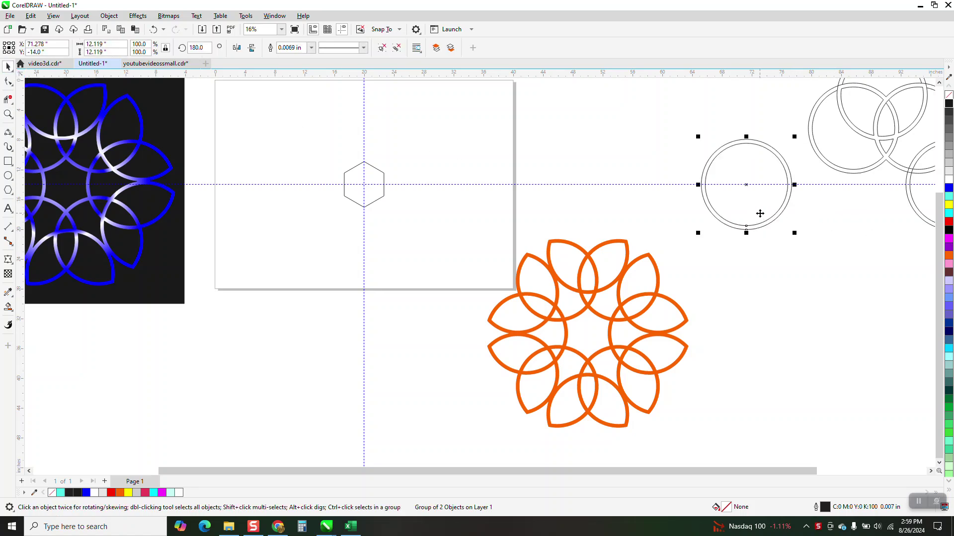
{"action": "key", "text": "Left"}
{"action": "key", "text": "Left"}
{"action": "key", "text": "Left"}
{"action": "key", "text": "Left"}
{"action": "key", "text": "Left"}
{"action": "key", "text": "Left"}
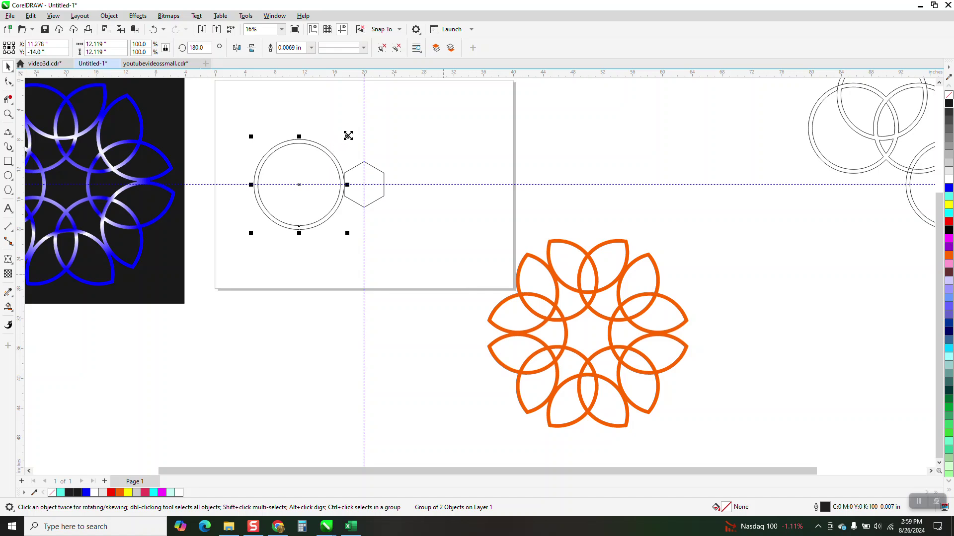
{"action": "left_click_drag", "start_coordinate": [348, 138], "coordinate": [340, 143]}
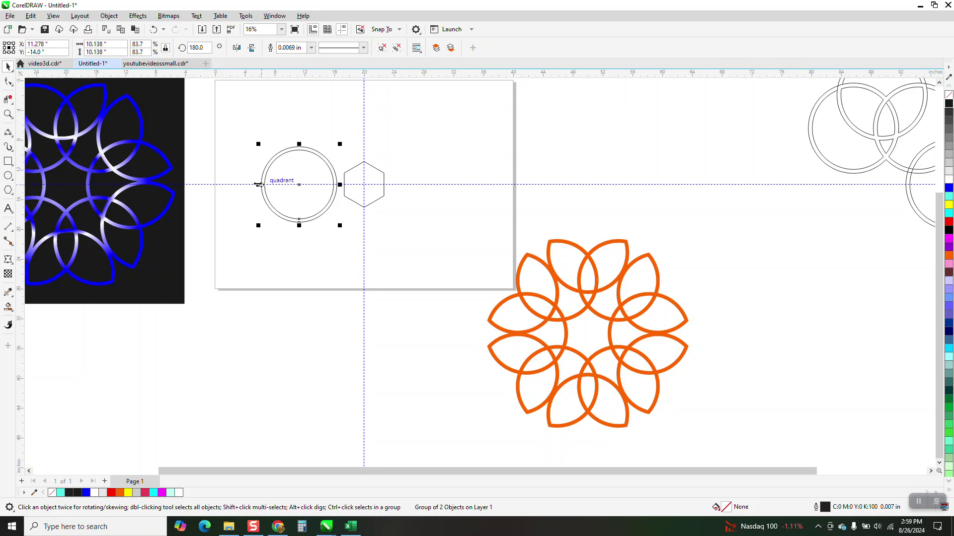
{"action": "left_click_drag", "start_coordinate": [260, 185], "coordinate": [385, 184]}
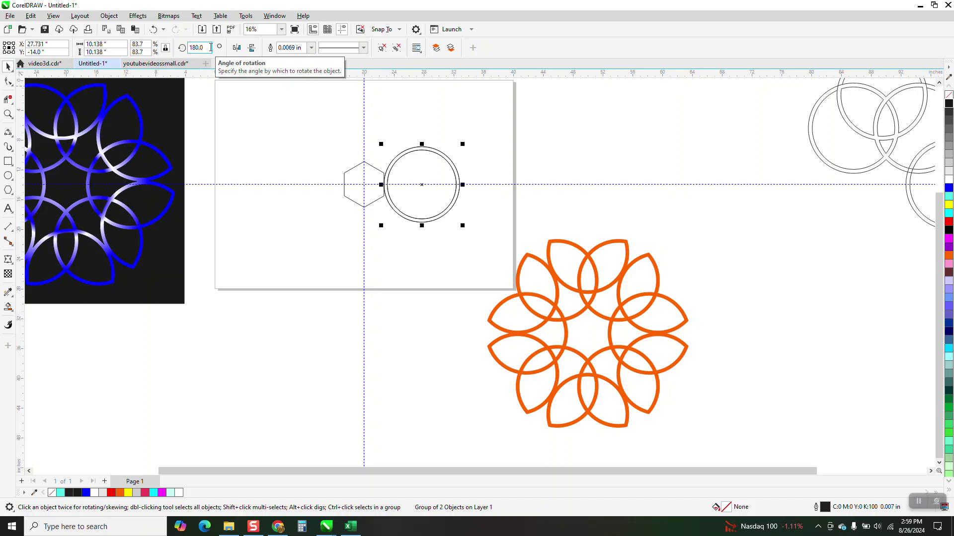
- Rotate the double ring 240° around the hexagon and repeat the rotated duplicate to get four rings
{"action": "left_click_drag", "start_coordinate": [211, 47], "coordinate": [179, 55]}
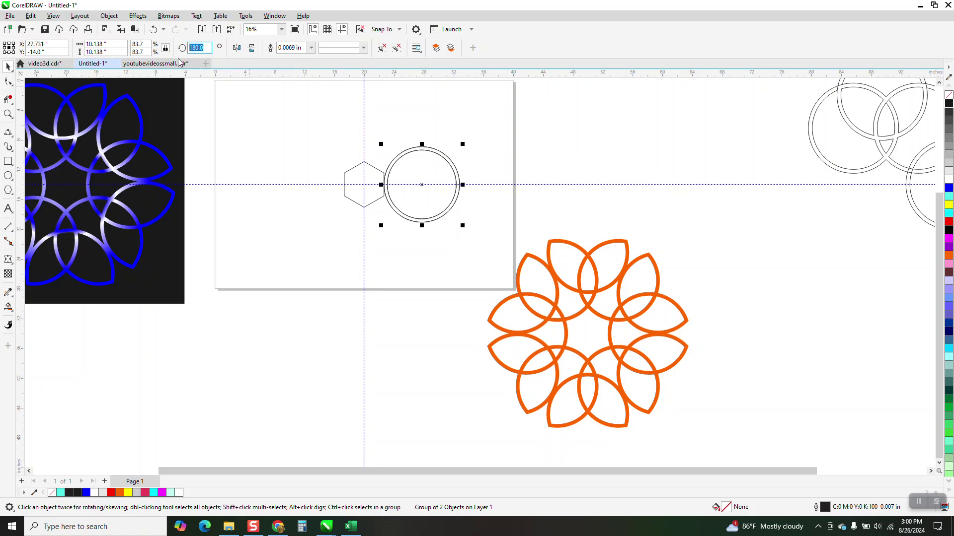
{"action": "type", "text": "120"}
{"action": "key", "text": "Return"}
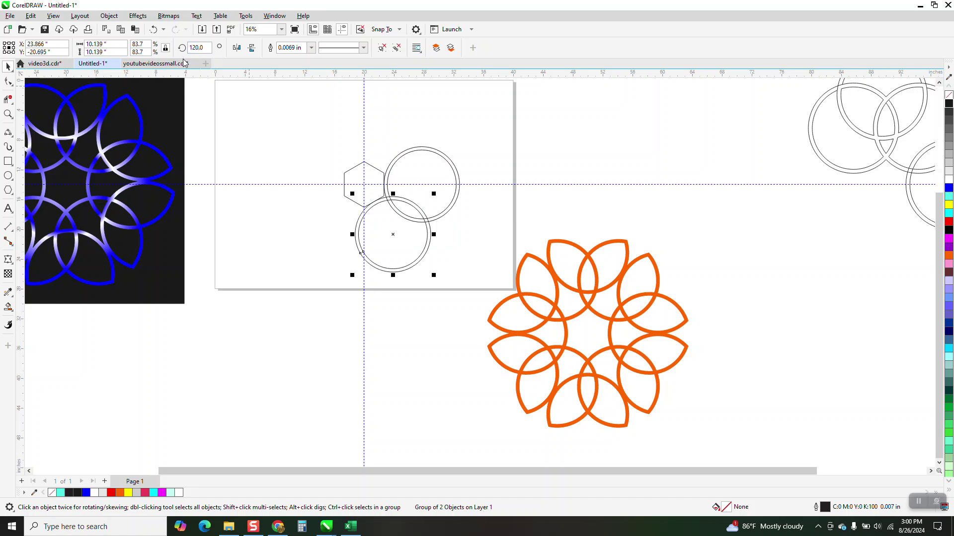
{"action": "left_click", "coordinate": [153, 29]}
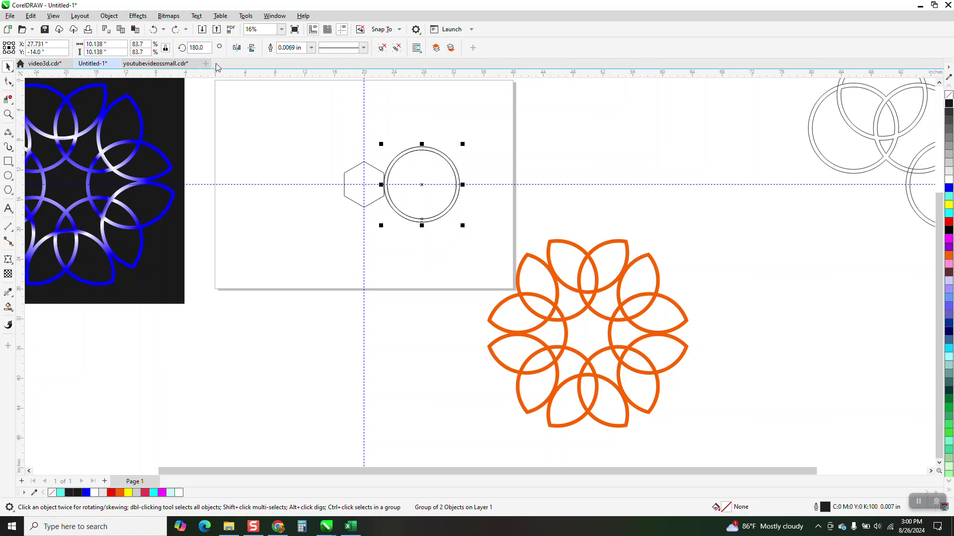
{"action": "left_click", "coordinate": [197, 47]}
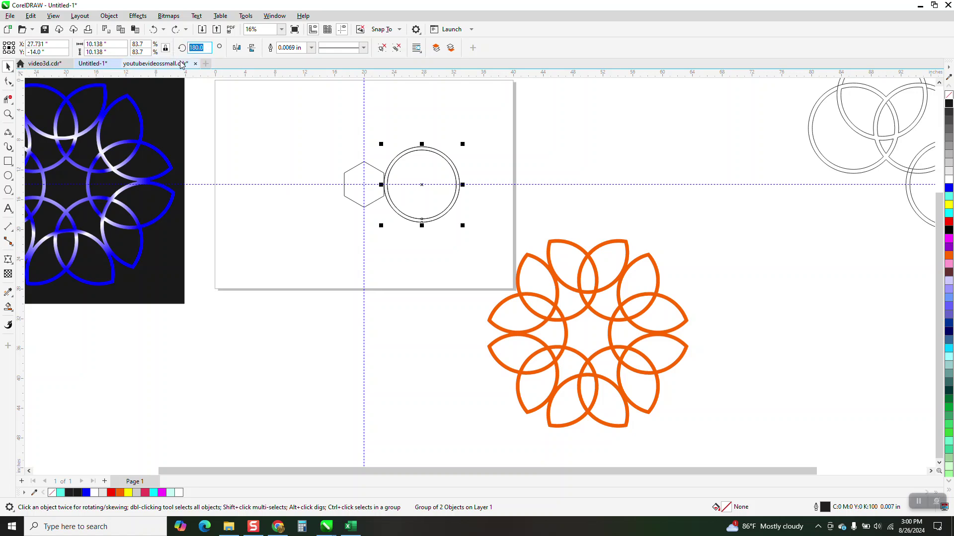
{"action": "type", "text": "240"}
{"action": "key", "text": "Return"}
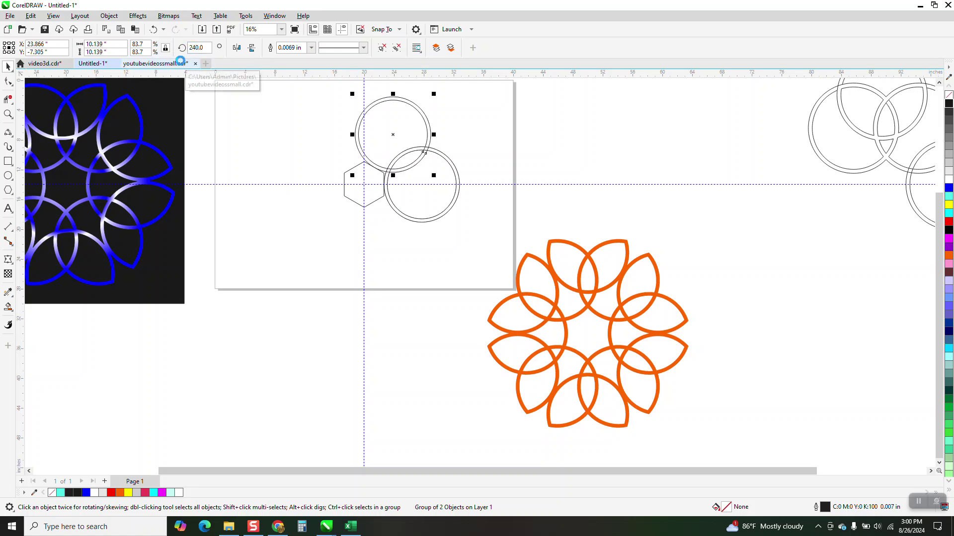
{"action": "key", "text": "ctrl+r"}
{"action": "key", "text": "ctrl+r"}
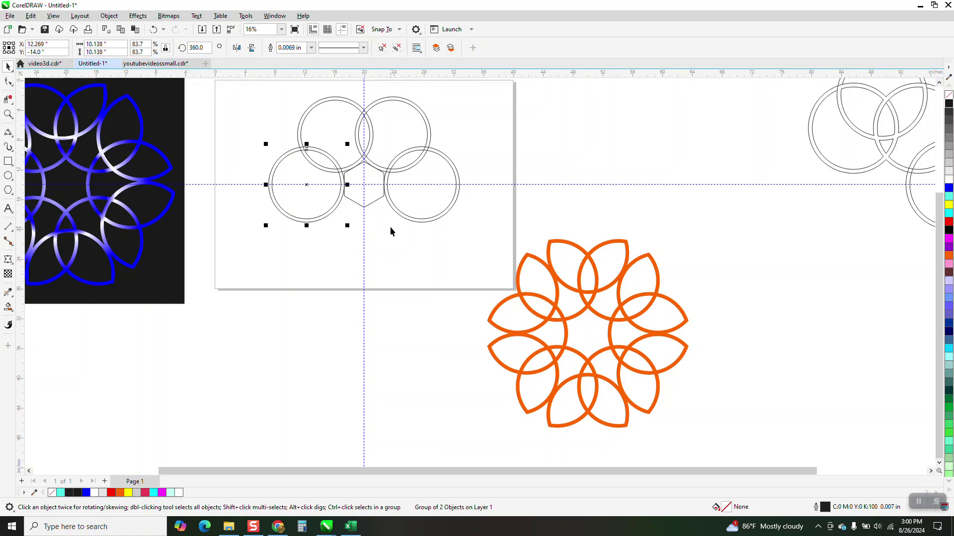
{"action": "scroll", "coordinate": [323, 291], "scroll_direction": "down", "scroll_amount": 1}
- Move the right-hand circle pair up to the top centre so it overlaps the two upper rings
{"action": "left_click", "coordinate": [8, 114]}
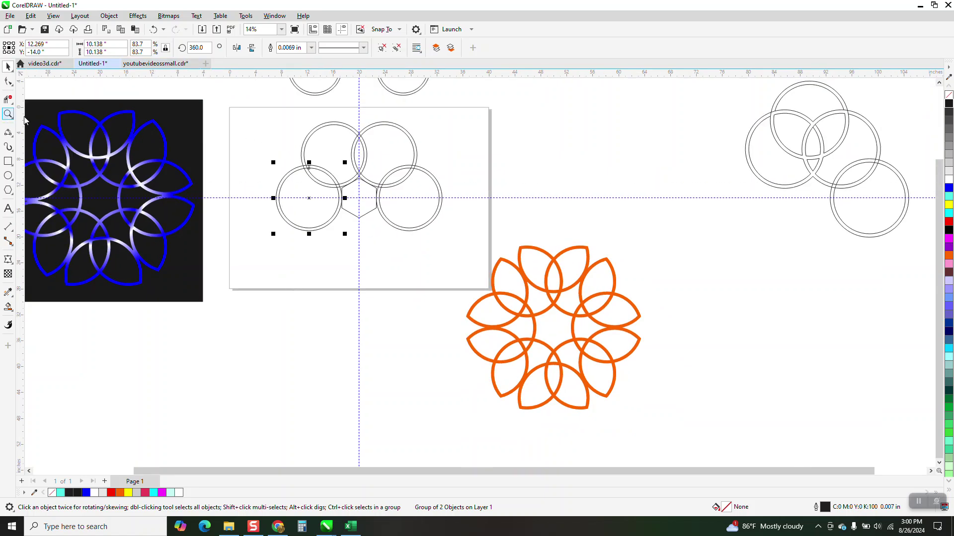
{"action": "left_click_drag", "start_coordinate": [248, 111], "coordinate": [516, 304]}
{"action": "left_click", "coordinate": [9, 69]}
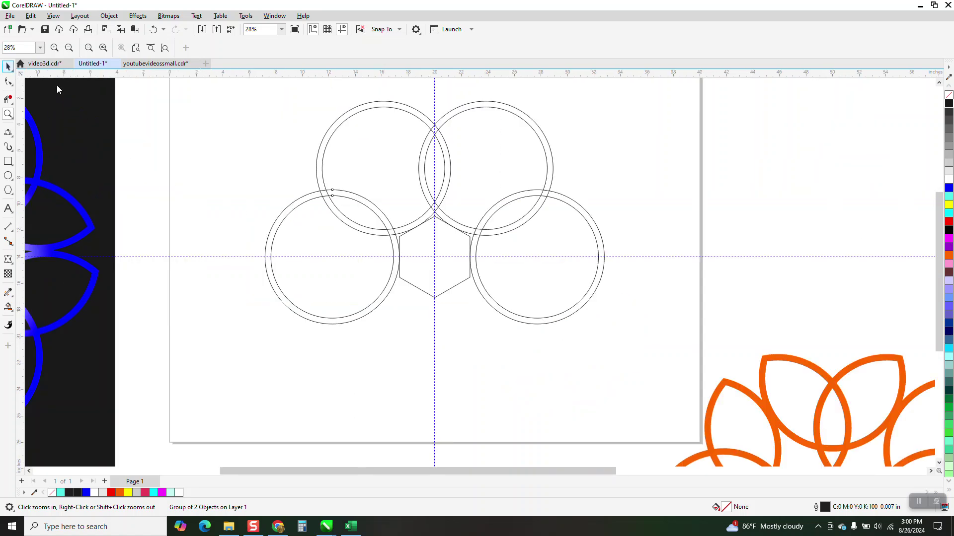
{"action": "left_click", "coordinate": [585, 213]}
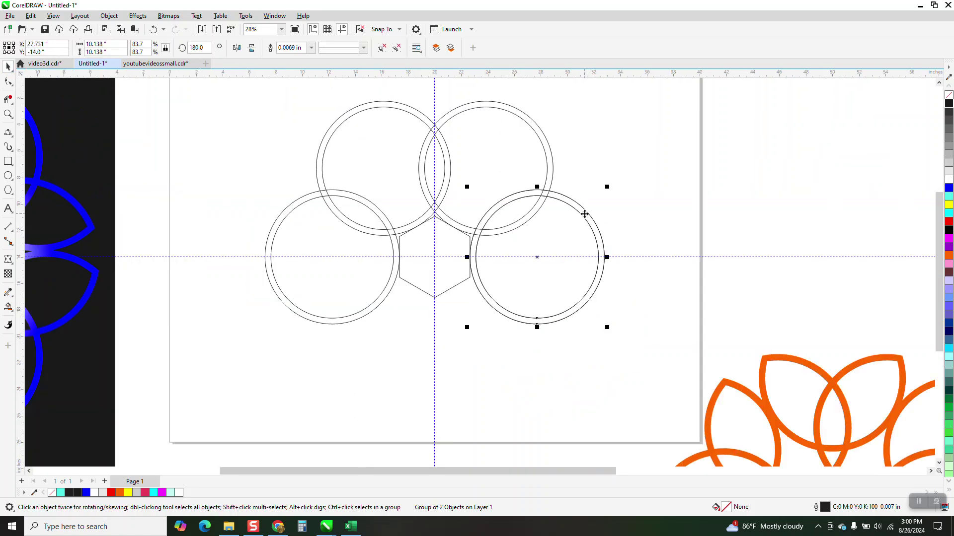
{"action": "left_click_drag", "start_coordinate": [540, 262], "coordinate": [450, 125]}
{"action": "scroll", "coordinate": [340, 243], "scroll_direction": "down", "scroll_amount": 2}
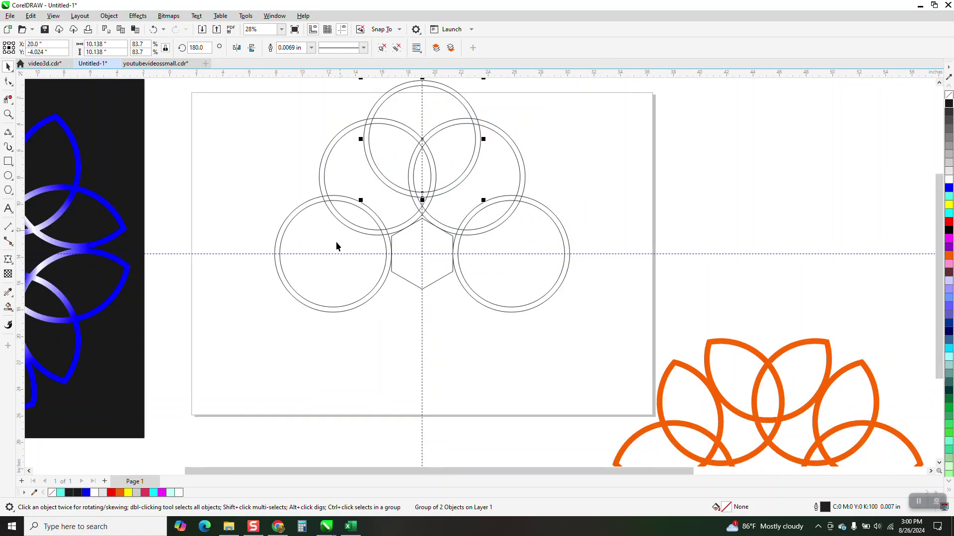
{"action": "left_click", "coordinate": [8, 114]}
{"action": "left_click_drag", "start_coordinate": [319, 118], "coordinate": [551, 284]}
{"action": "left_click", "coordinate": [8, 99]}
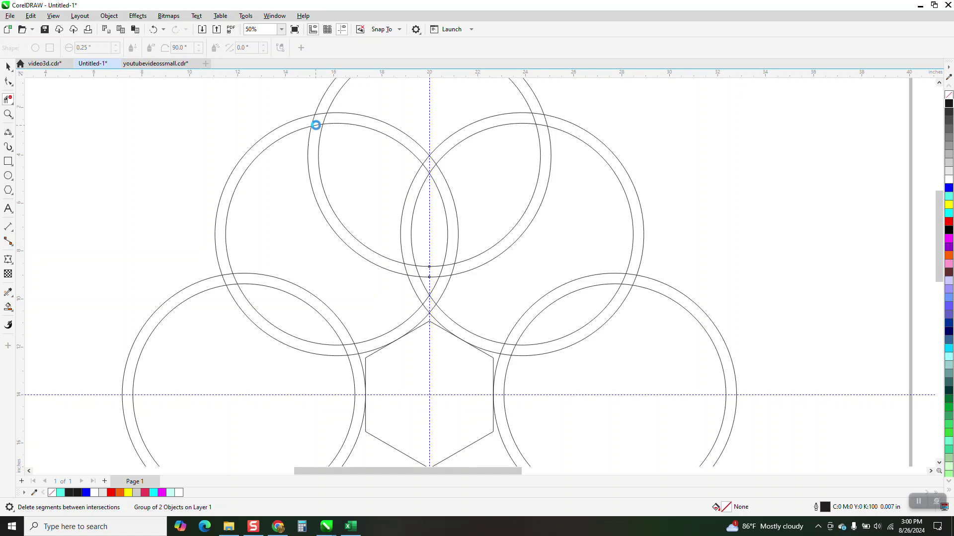
- Trim the left, right, central and bottom overlapping arc segments where the upper rings cross
{"action": "left_click", "coordinate": [318, 125]}
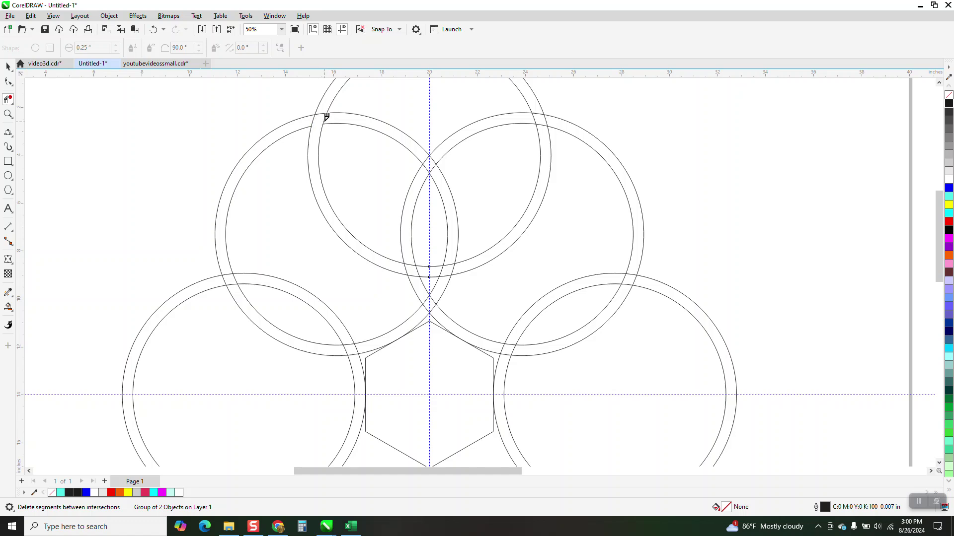
{"action": "left_click", "coordinate": [545, 124]}
{"action": "left_click", "coordinate": [427, 162]}
{"action": "left_click_drag", "start_coordinate": [462, 266], "coordinate": [404, 268]}
{"action": "left_click_drag", "start_coordinate": [449, 267], "coordinate": [407, 265]}
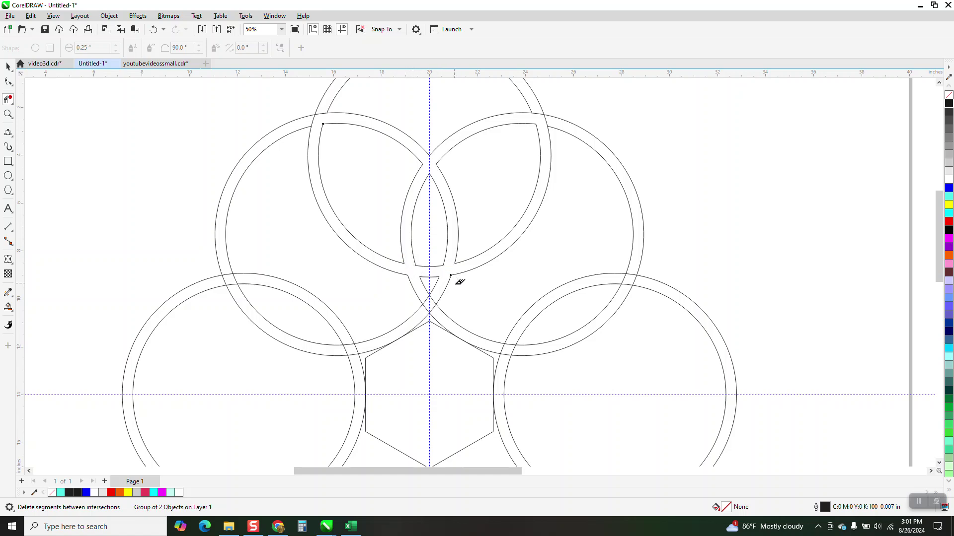
{"action": "left_click", "coordinate": [434, 307]}
{"action": "scroll", "coordinate": [297, 274], "scroll_direction": "down", "scroll_amount": 2}
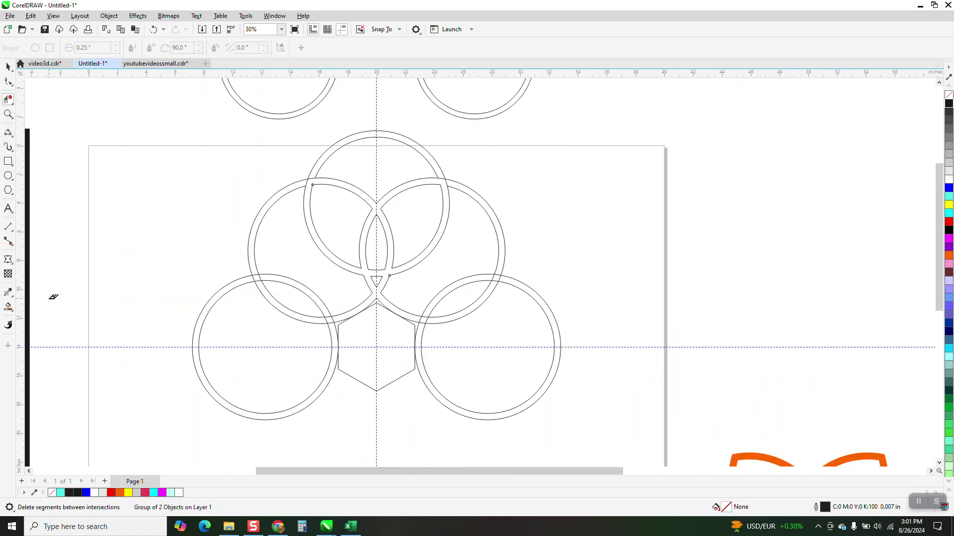
- Smart Fill the interlaced leaf bands into a single two-leaf curve and nudge it right
{"action": "left_click", "coordinate": [8, 308]}
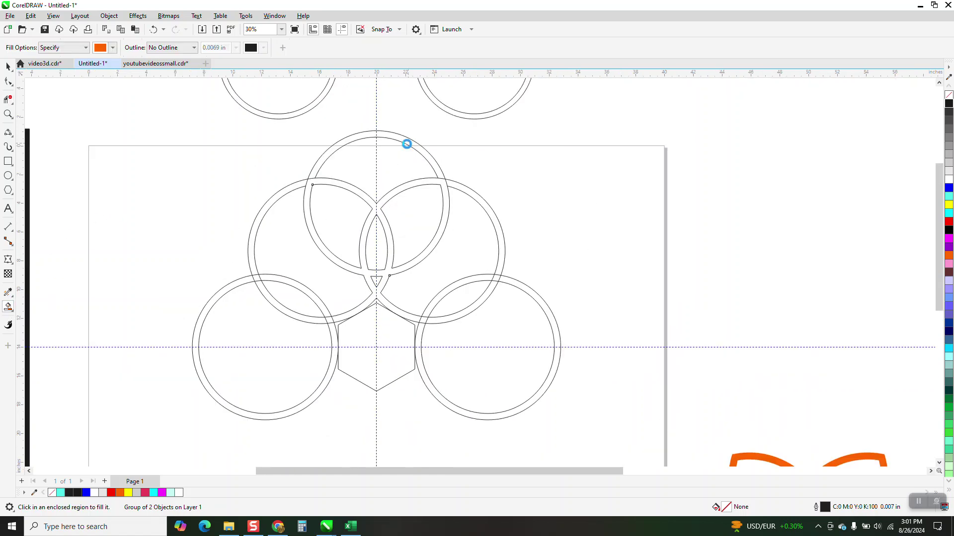
{"action": "left_click", "coordinate": [407, 144]}
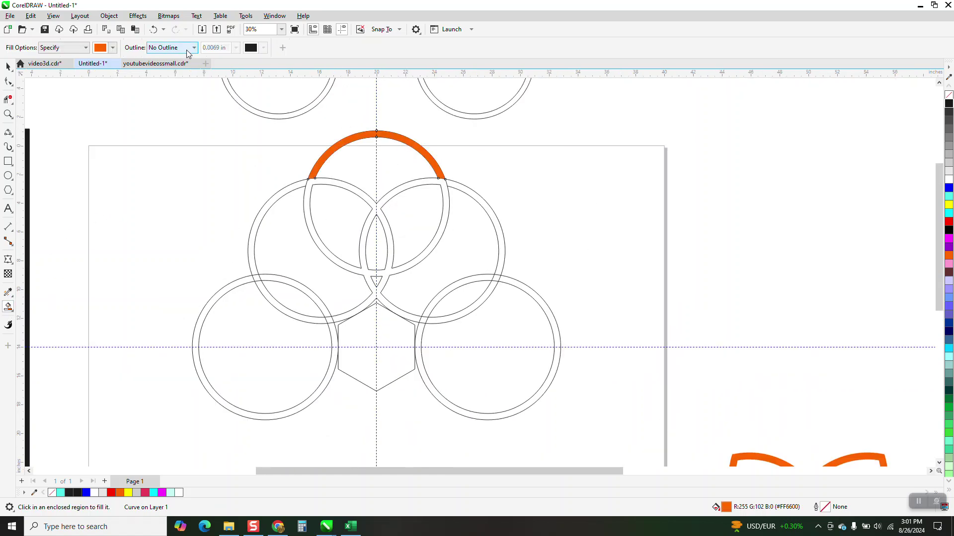
{"action": "left_click", "coordinate": [153, 32]}
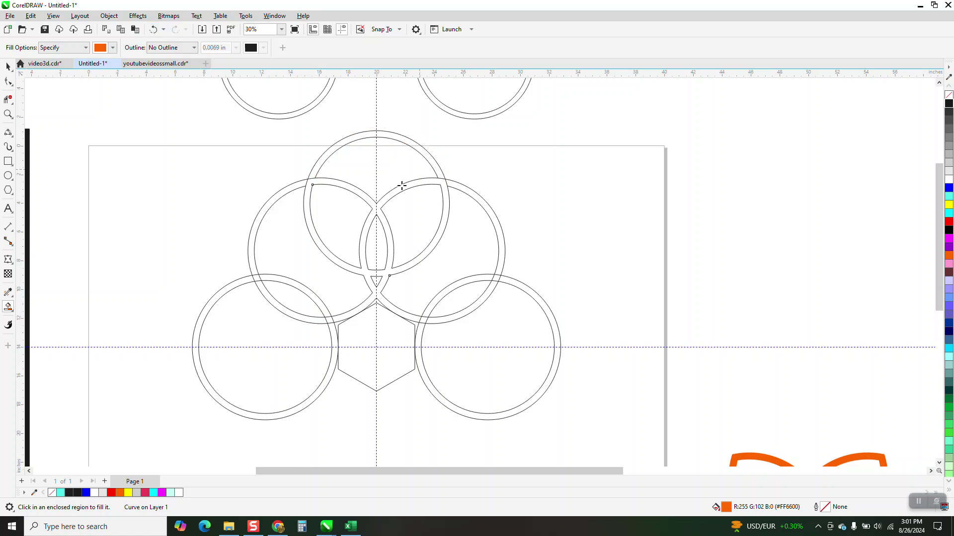
{"action": "left_click", "coordinate": [397, 186]}
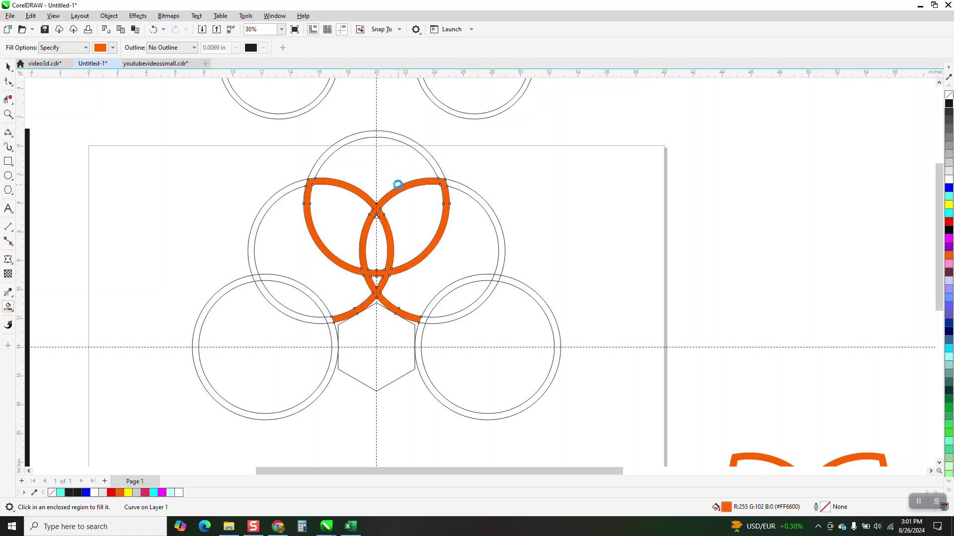
{"action": "key", "text": "Right"}
{"action": "key", "text": "Right"}
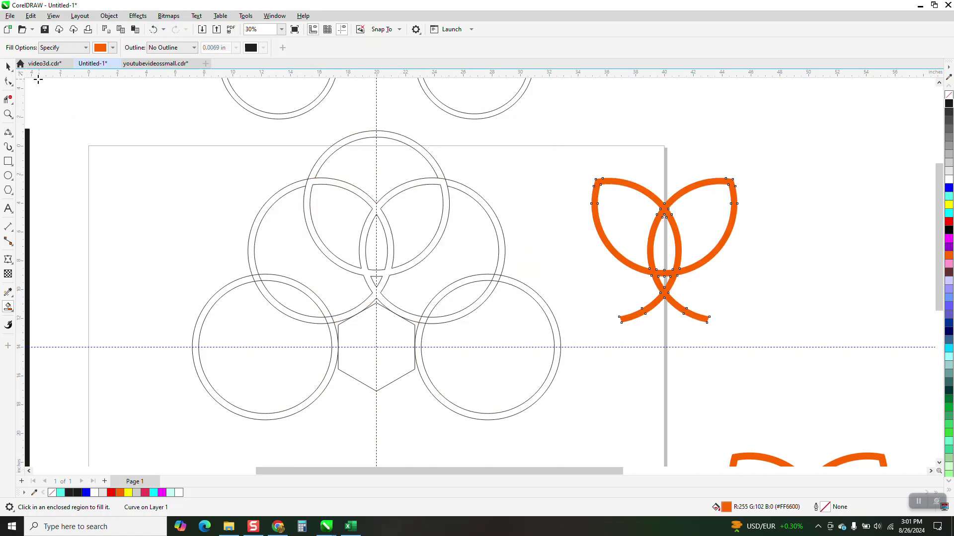
- Select the construction circles and hexagon and nudge them out of the way to the right
{"action": "left_click", "coordinate": [8, 66]}
{"action": "left_click_drag", "start_coordinate": [166, 142], "coordinate": [577, 430]}
{"action": "key", "text": "Right"}
{"action": "key", "text": "Right"}
{"action": "key", "text": "Right"}
{"action": "key", "text": "Right"}
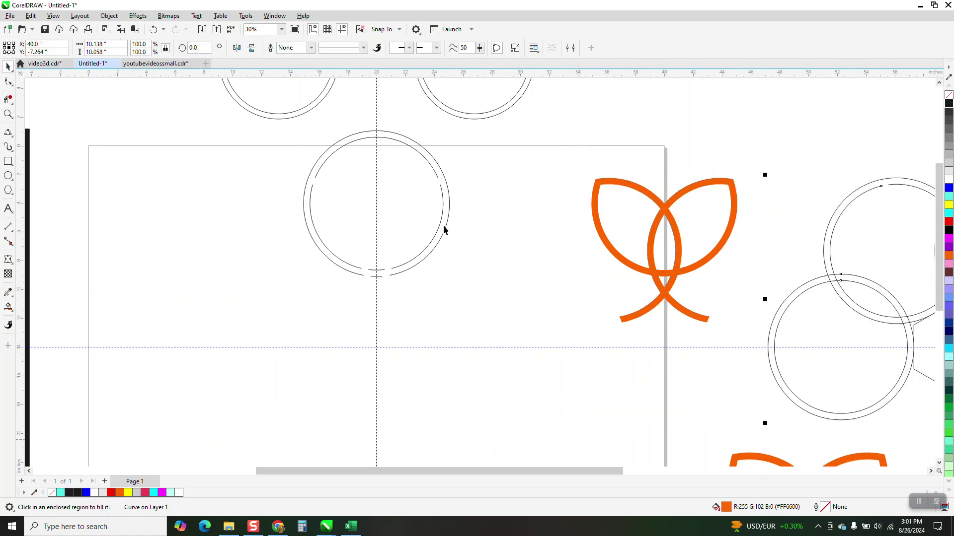
{"action": "left_click", "coordinate": [443, 228]}
{"action": "key", "text": "Right"}
{"action": "key", "text": "Right"}
{"action": "key", "text": "Right"}
{"action": "left_click", "coordinate": [740, 237]}
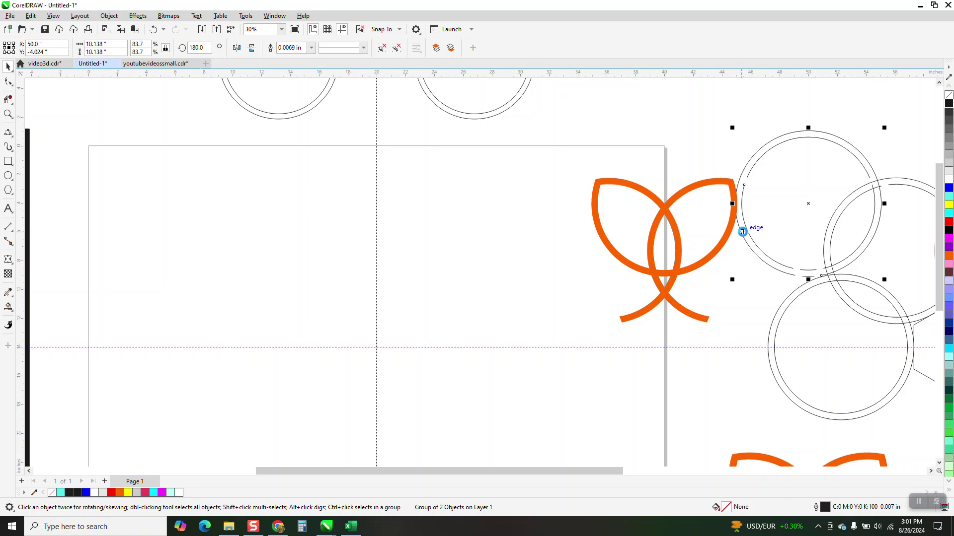
{"action": "key", "text": "Right"}
- Move the leaf shape back to the page centre at X=20 and remove its fill
{"action": "left_click", "coordinate": [730, 238]}
{"action": "key", "text": "Left"}
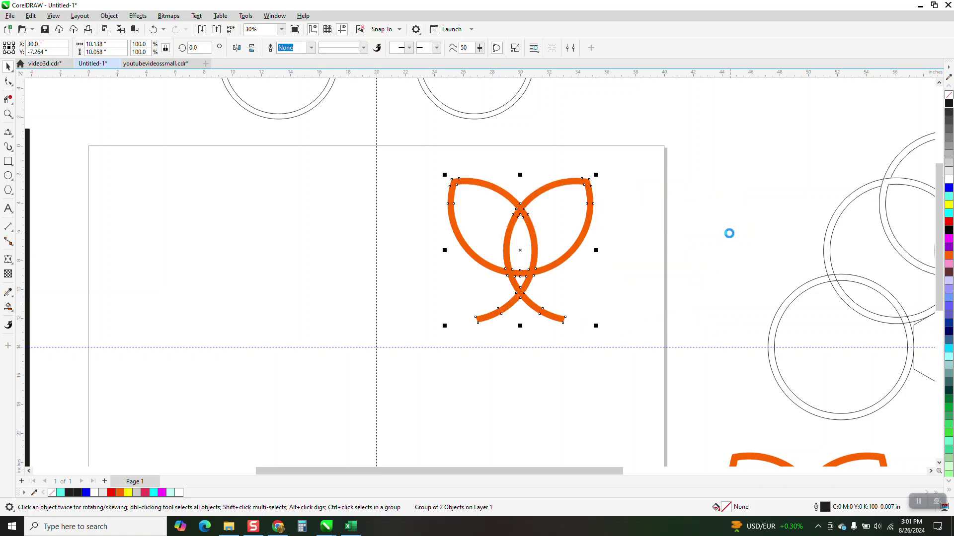
{"action": "key", "text": "Left"}
{"action": "left_click", "coordinate": [949, 95]}
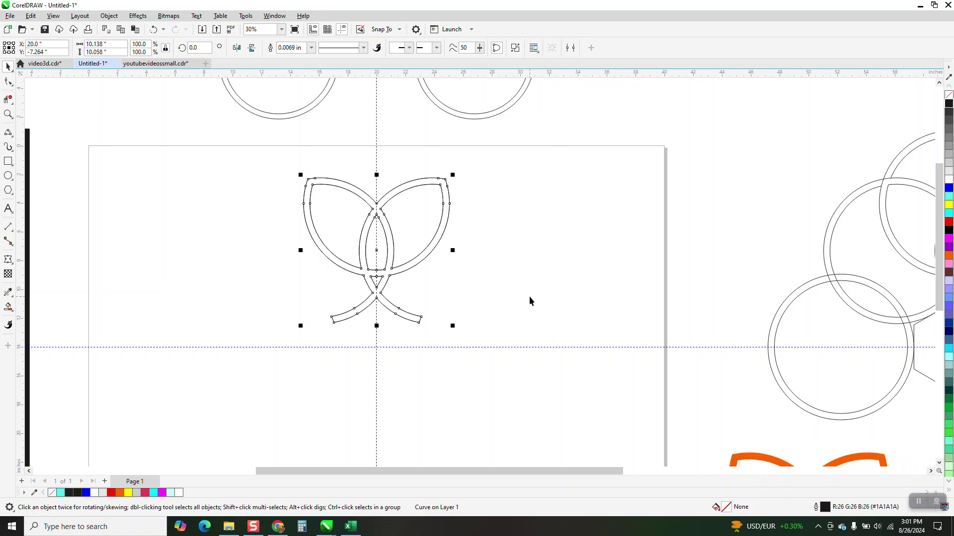
- Make 60° rotated copies of the leaf shape until six encircle the centre, then select all six
{"action": "left_click", "coordinate": [201, 48]}
{"action": "type", "text": "60"}
{"action": "key", "text": "Return"}
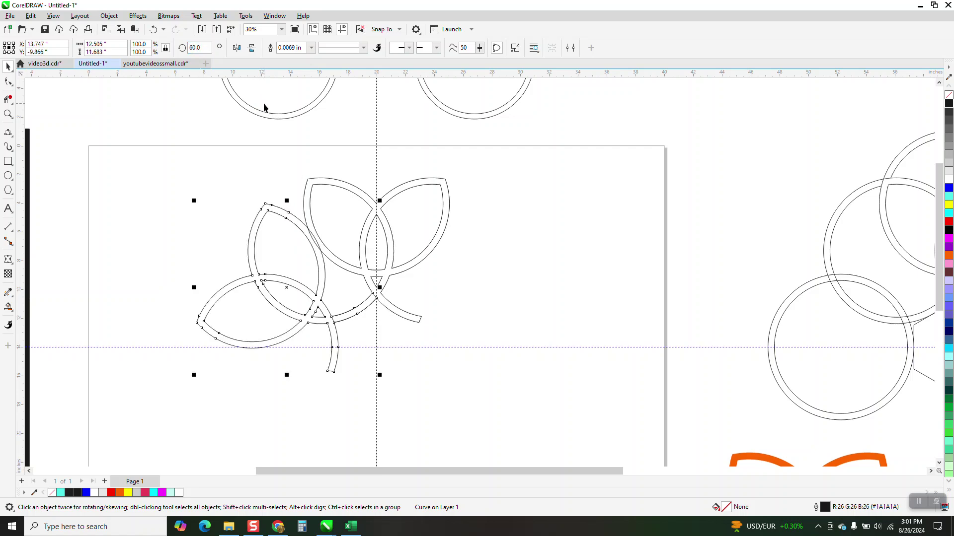
{"action": "key", "text": "ctrl+r"}
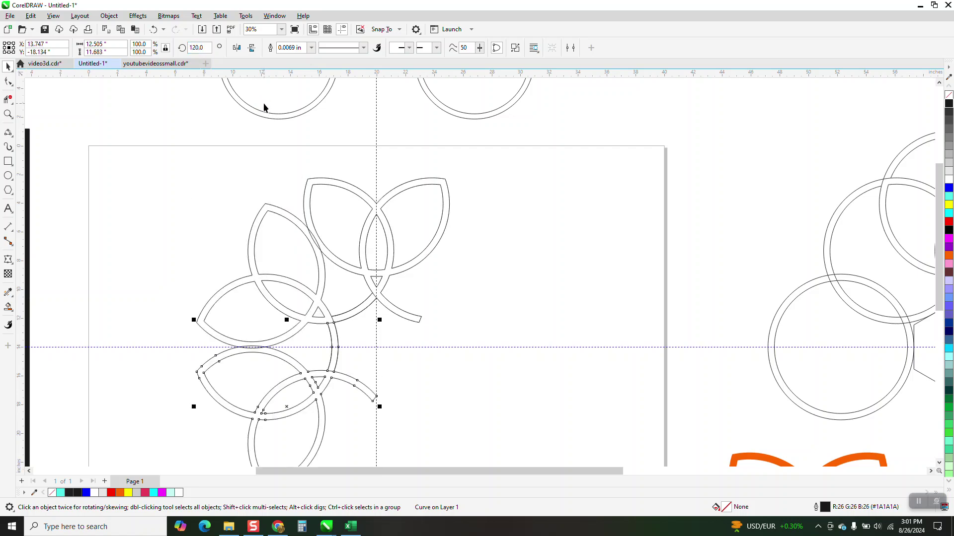
{"action": "key", "text": "ctrl+r"}
{"action": "key", "text": "ctrl+r"}
{"action": "key", "text": "ctrl+r"}
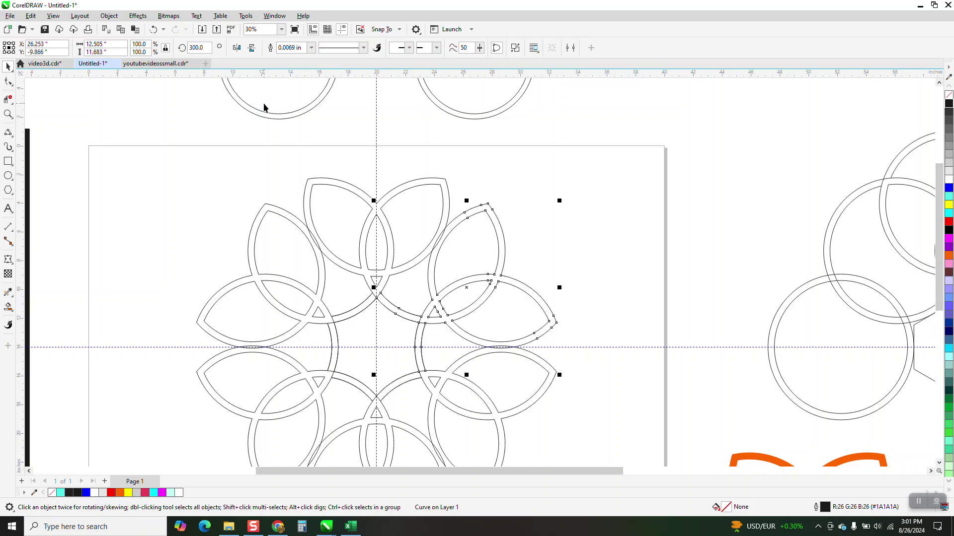
{"action": "scroll", "coordinate": [353, 206], "scroll_direction": "down", "scroll_amount": 1}
{"action": "scroll", "coordinate": [308, 207], "scroll_direction": "down", "scroll_amount": 1}
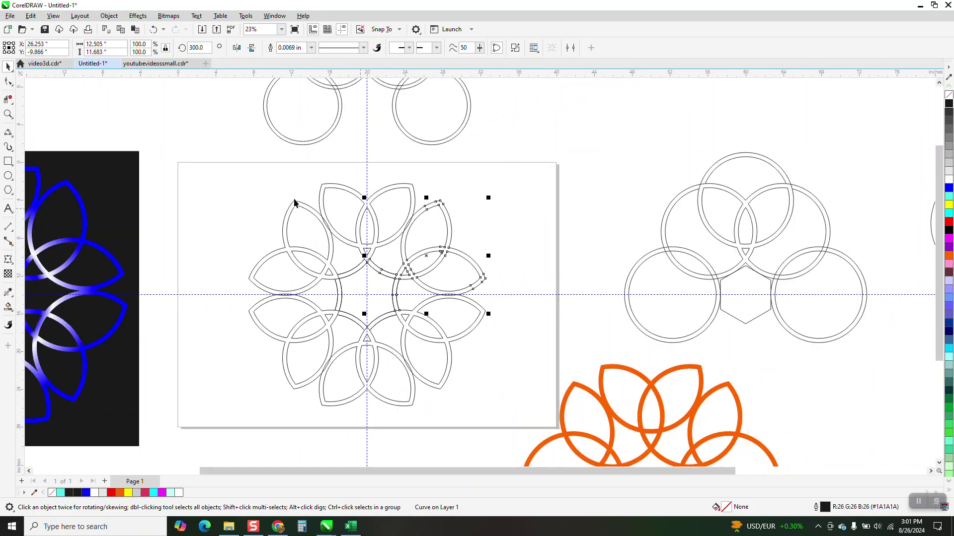
{"action": "left_click_drag", "start_coordinate": [221, 166], "coordinate": [539, 424]}
{"action": "key", "text": "ctrl+k"}
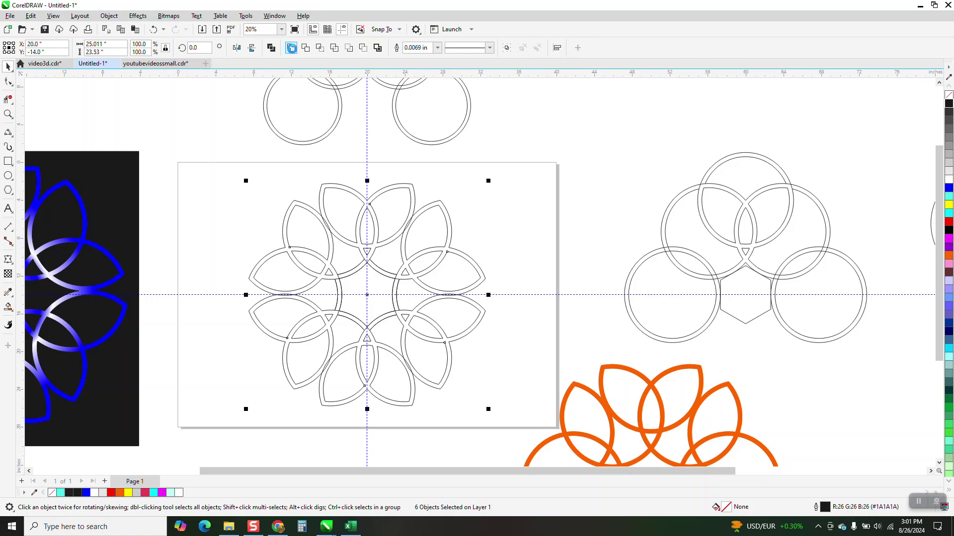
{"action": "left_click", "coordinate": [292, 48]}
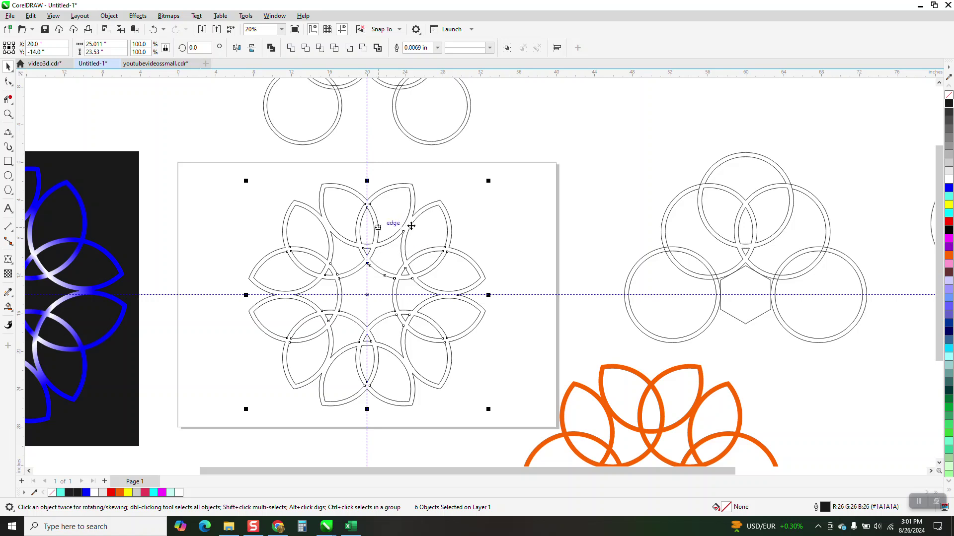
{"action": "left_click", "coordinate": [8, 306]}
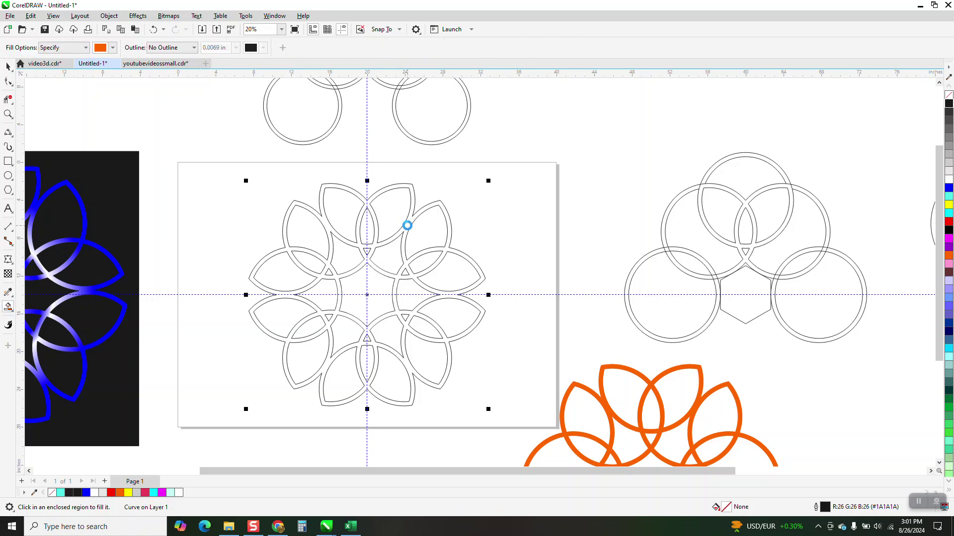
{"action": "left_click", "coordinate": [407, 226]}
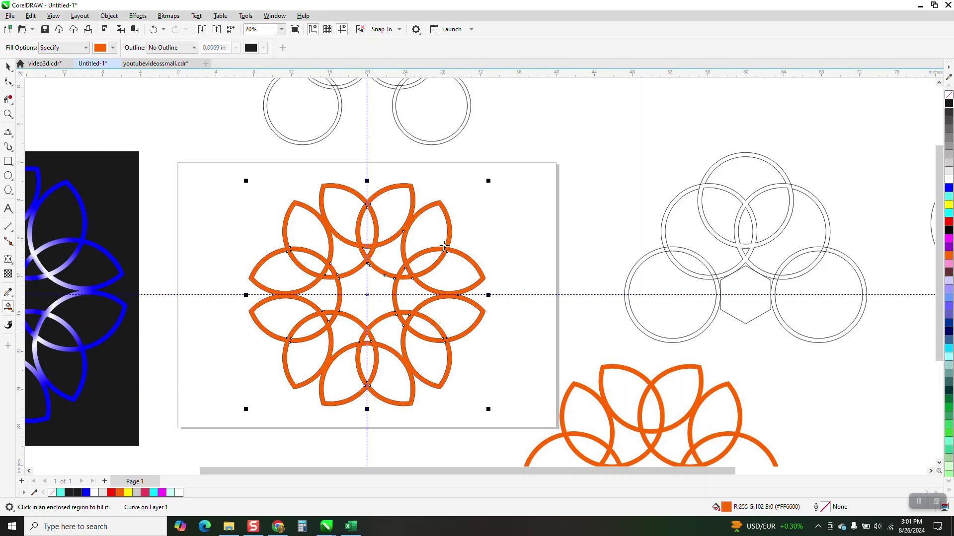
{"action": "scroll", "coordinate": [444, 245], "scroll_direction": "down", "scroll_amount": 1}
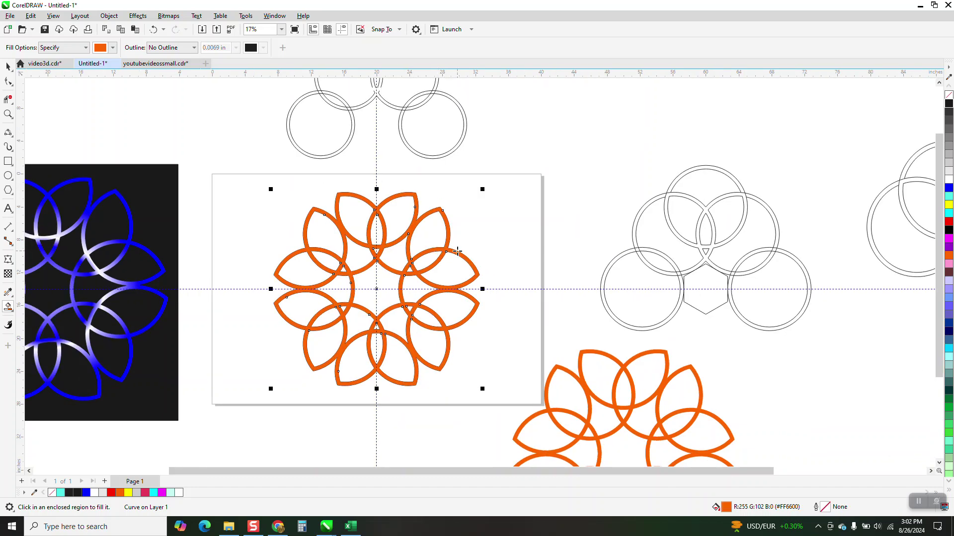
{"action": "key", "text": "Down"}
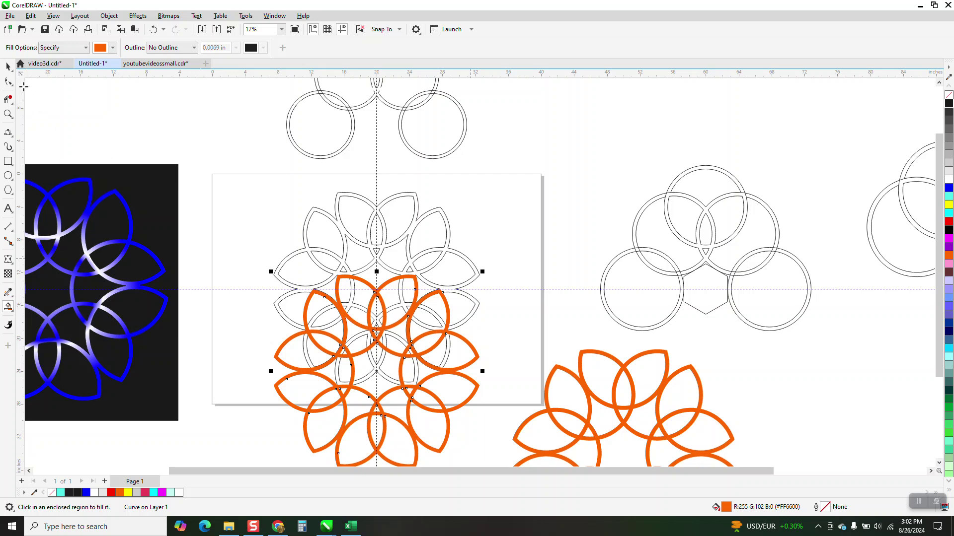
{"action": "key", "text": "space"}
{"action": "left_click", "coordinate": [375, 205]}
{"action": "key", "text": "Delete"}
{"action": "left_click", "coordinate": [403, 279]}
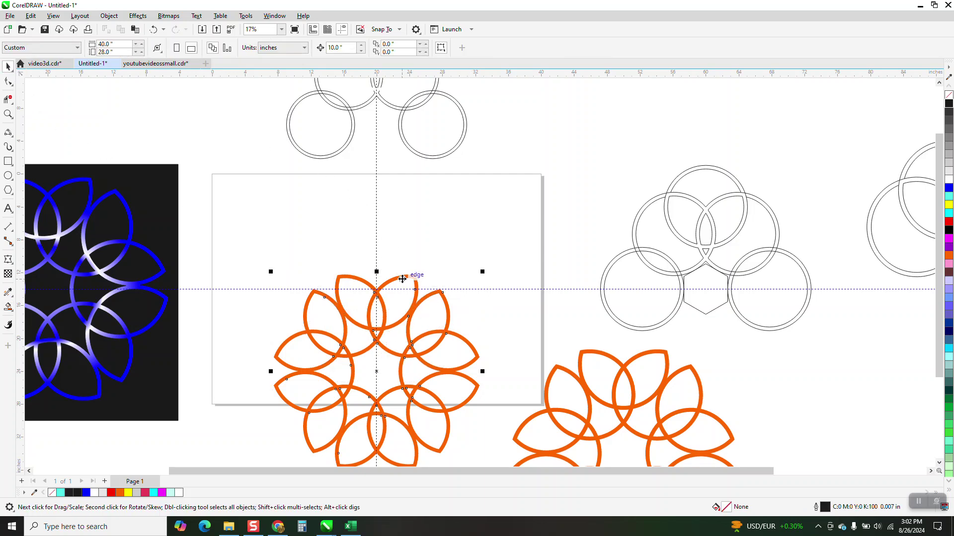
{"action": "key", "text": "p"}
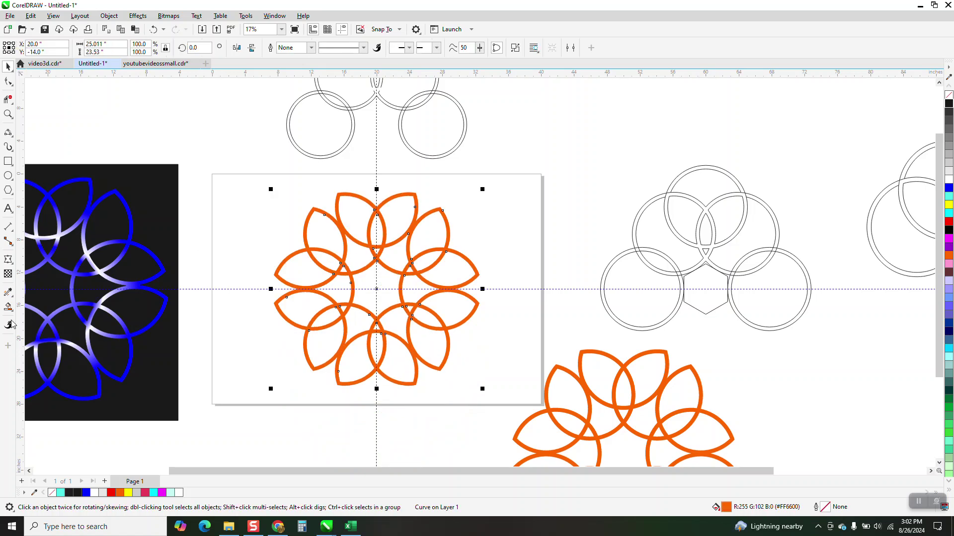
{"action": "left_click", "coordinate": [12, 312]}
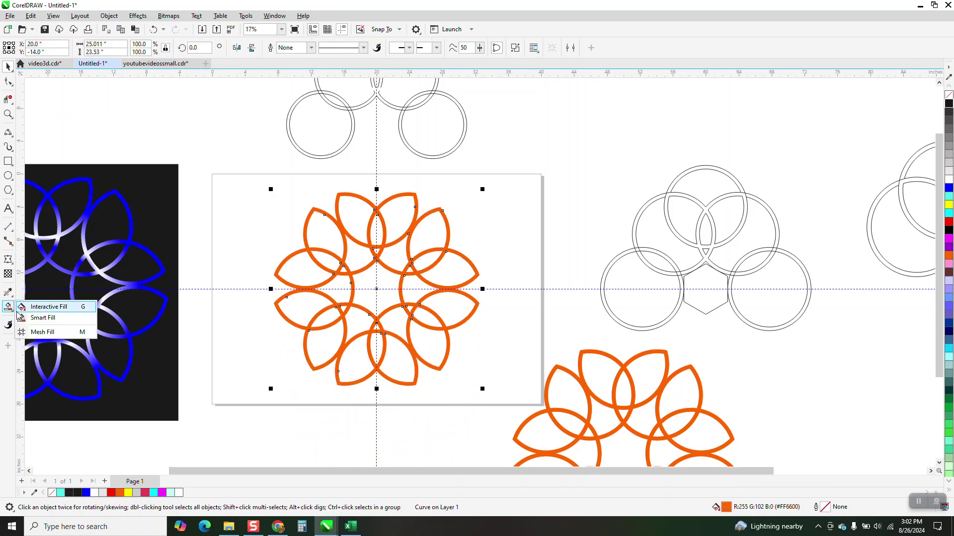
{"action": "left_click", "coordinate": [11, 164]}
- Draw a rectangle around the rosette, fill it black, and send it to the back of the page
{"action": "left_click", "coordinate": [42, 149]}
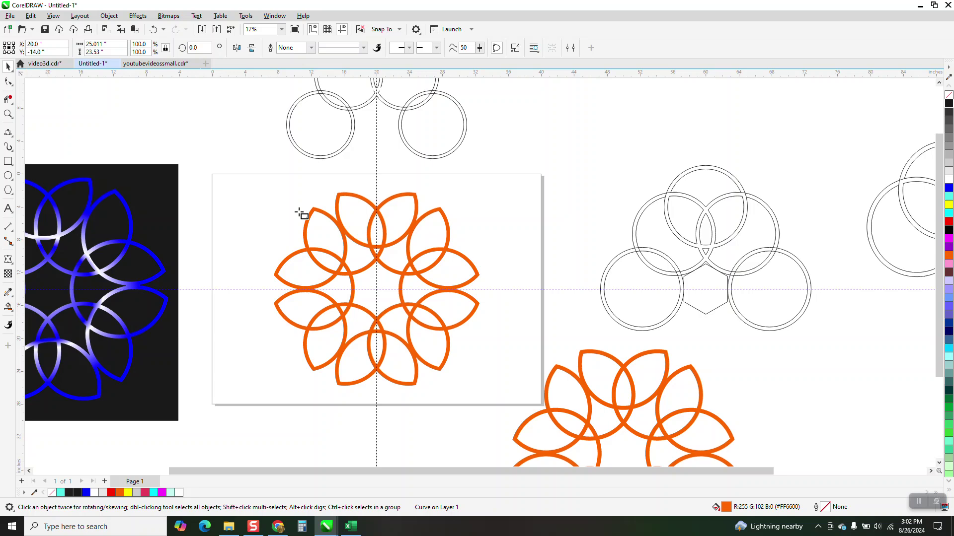
{"action": "left_click_drag", "start_coordinate": [470, 378], "coordinate": [505, 397]}
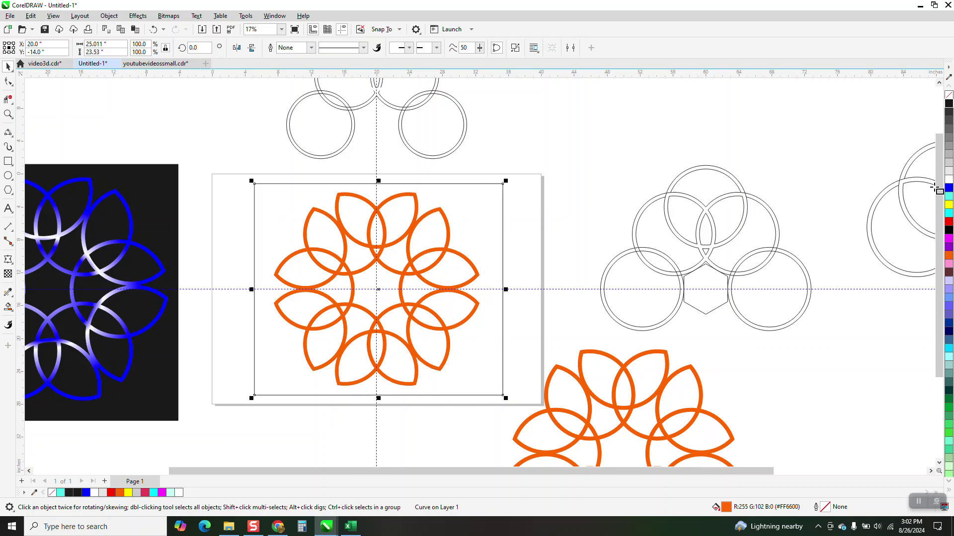
{"action": "left_click", "coordinate": [949, 104]}
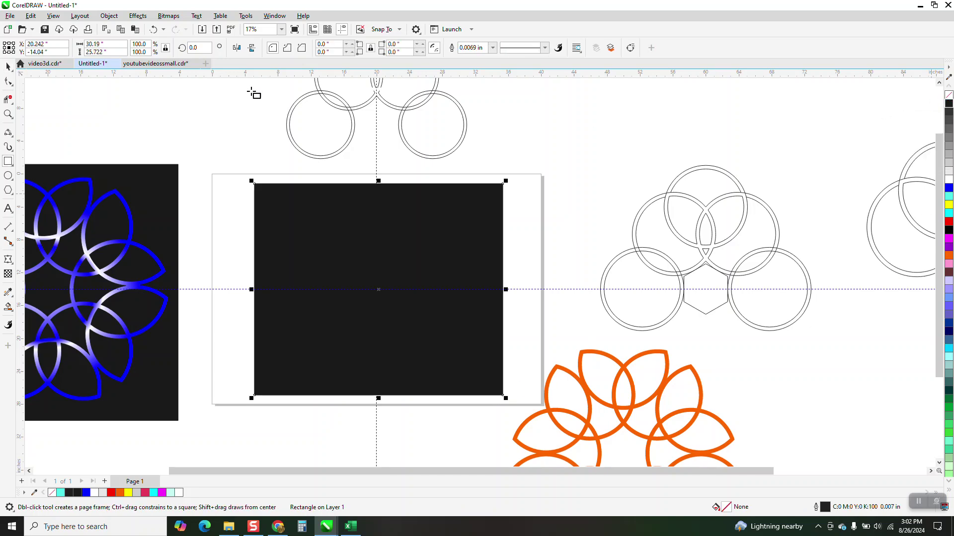
{"action": "left_click", "coordinate": [109, 16]}
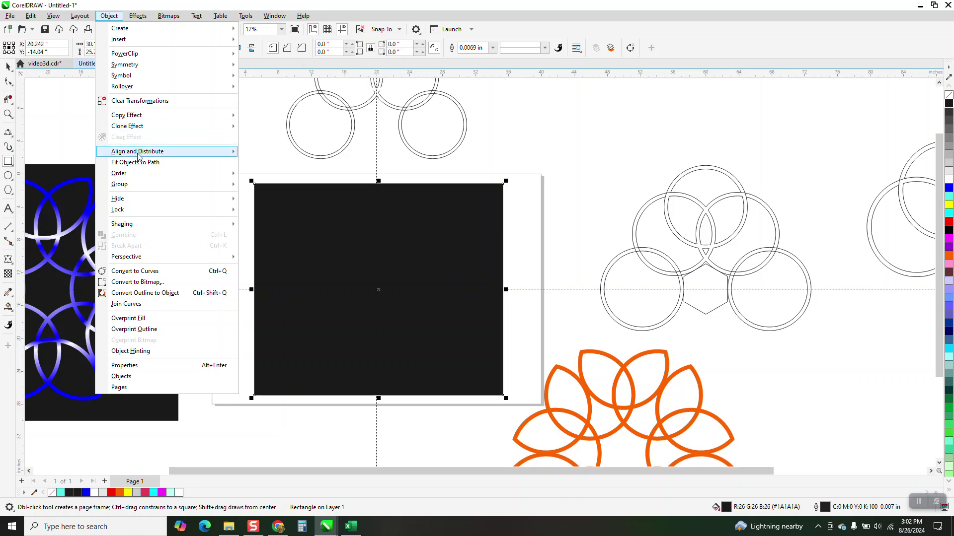
{"action": "mouse_move", "coordinate": [218, 173]}
{"action": "left_click", "coordinate": [268, 195]}
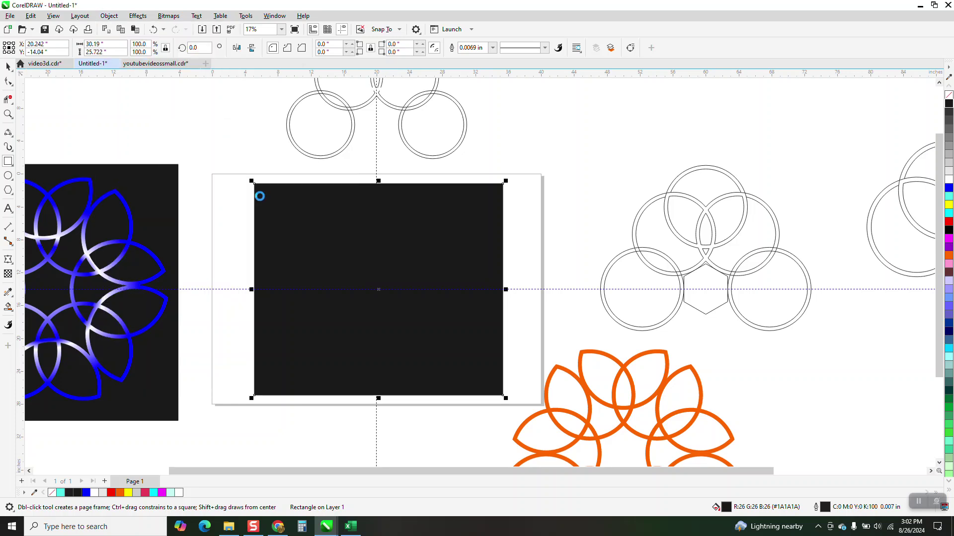
{"action": "left_click", "coordinate": [7, 66]}
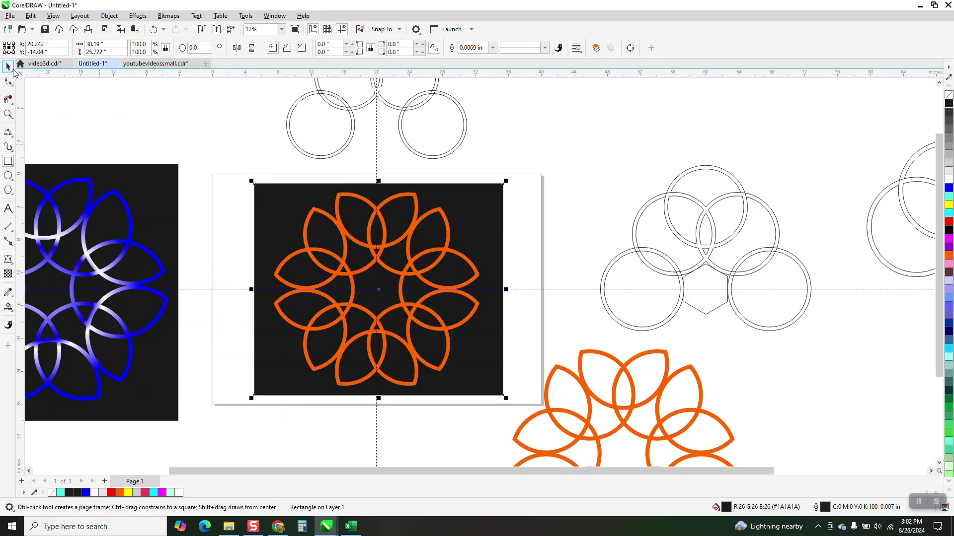
{"action": "key", "text": "space"}
{"action": "left_click", "coordinate": [337, 204]}
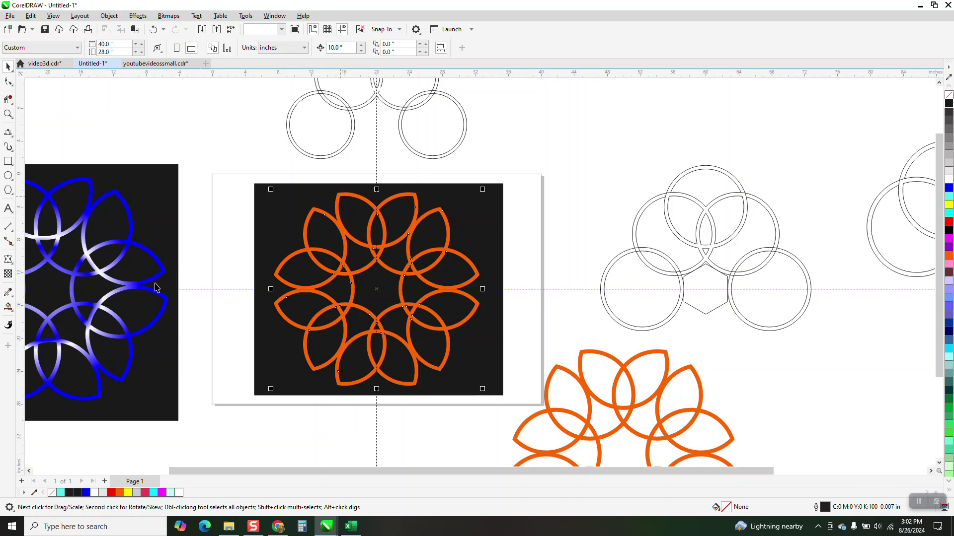
- Apply an elliptical orange-to-white fountain fill to the rosette, then reposition and widen its centre highlight
{"action": "left_click", "coordinate": [13, 310]}
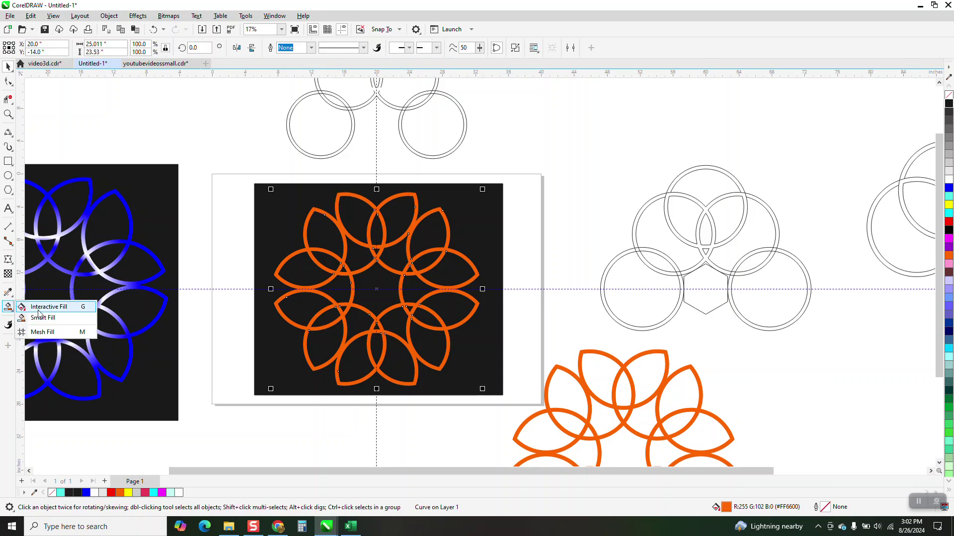
{"action": "left_click", "coordinate": [37, 303]}
{"action": "left_click_drag", "start_coordinate": [384, 267], "coordinate": [428, 266]}
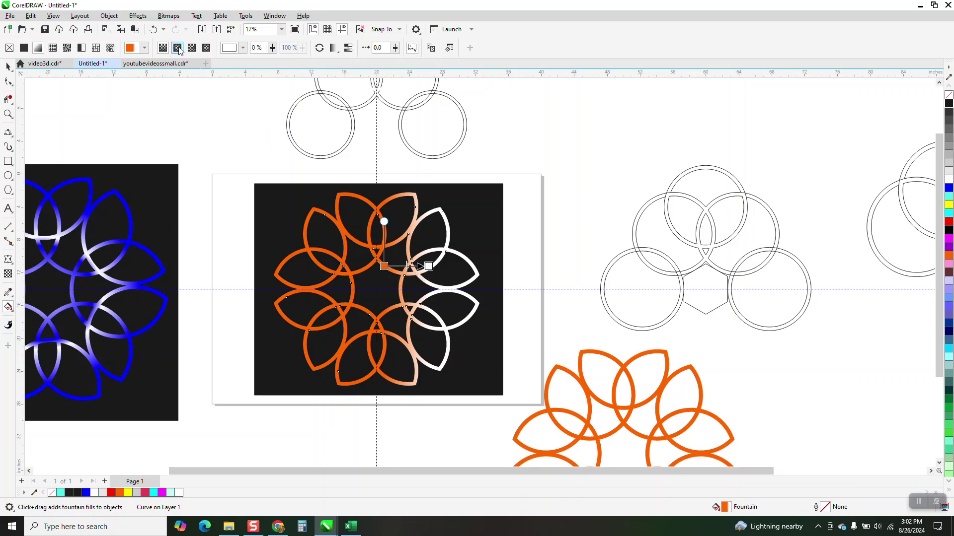
{"action": "left_click", "coordinate": [178, 47]}
{"action": "left_click_drag", "start_coordinate": [406, 266], "coordinate": [376, 289]}
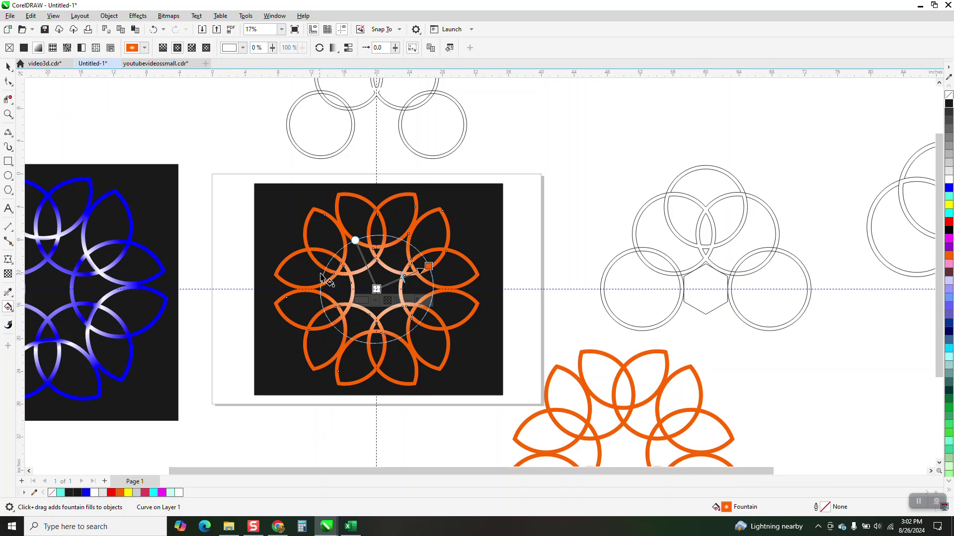
{"action": "left_click", "coordinate": [7, 115]}
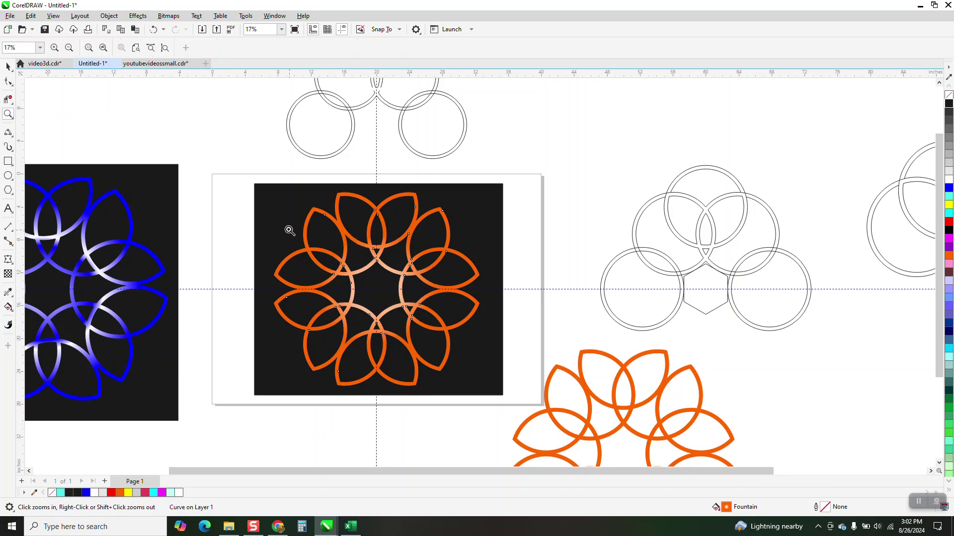
{"action": "key", "text": "shift+F2"}
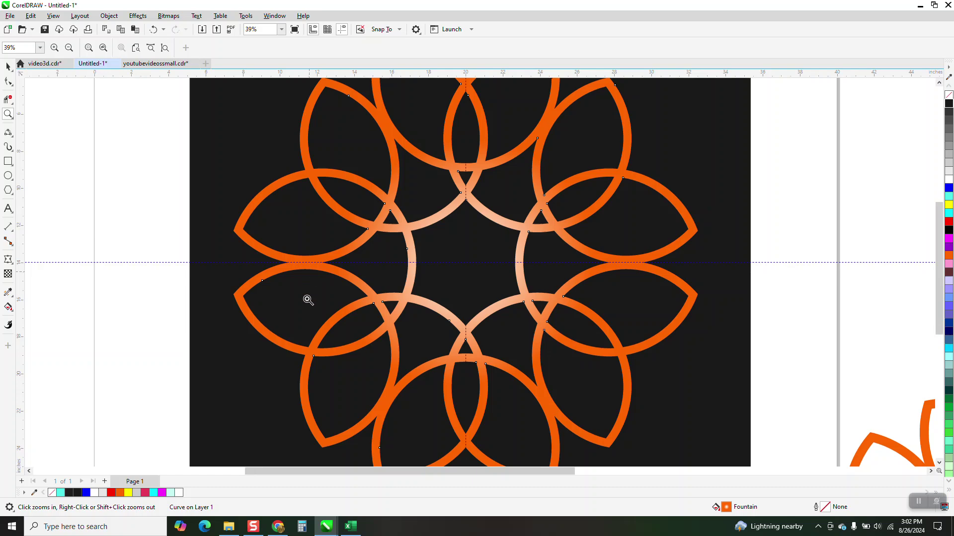
{"action": "right_click", "coordinate": [309, 298]}
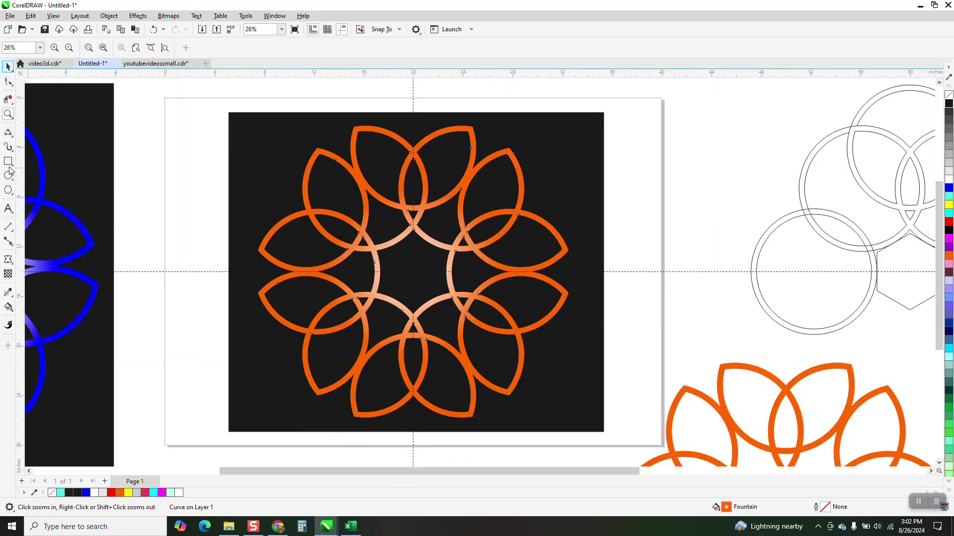
{"action": "left_click", "coordinate": [8, 307]}
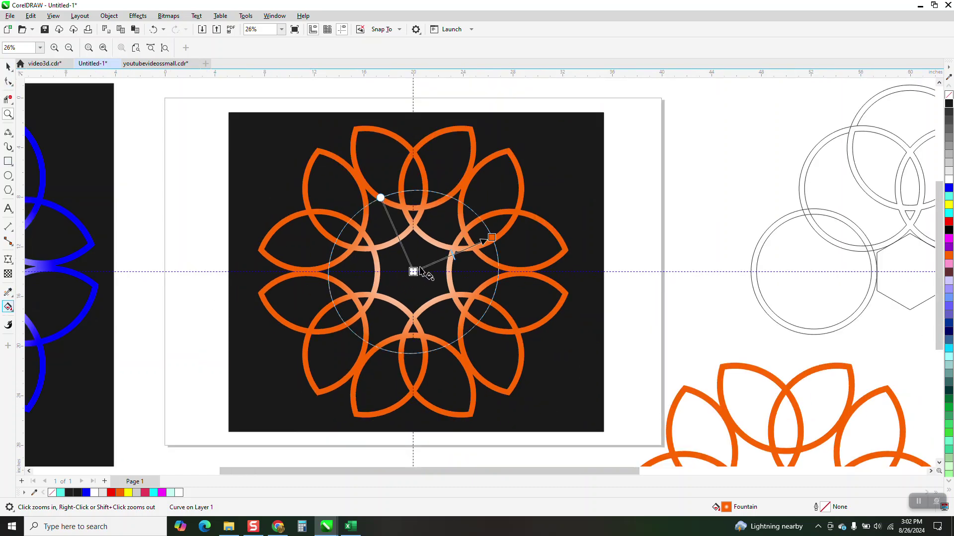
{"action": "left_click_drag", "start_coordinate": [491, 238], "coordinate": [532, 224]}
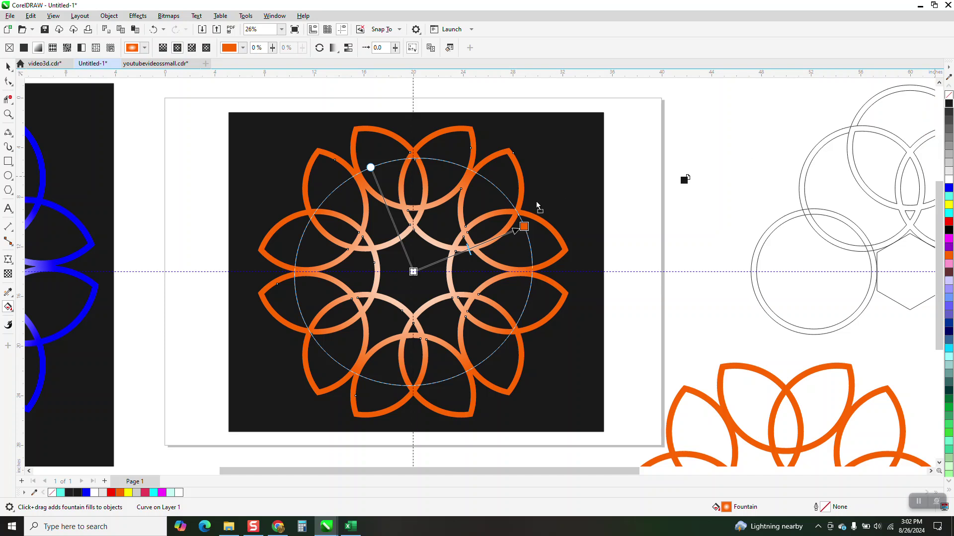
- Add a new stop to the rosette's radial gradient and colour its stops orange and white
{"action": "double_click", "coordinate": [462, 252]}
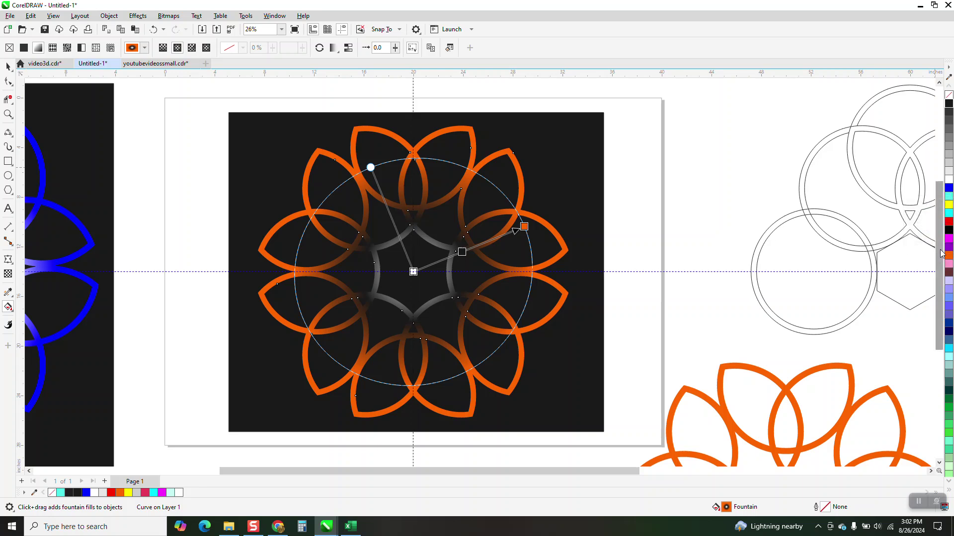
{"action": "left_click_drag", "start_coordinate": [949, 262], "coordinate": [452, 255]}
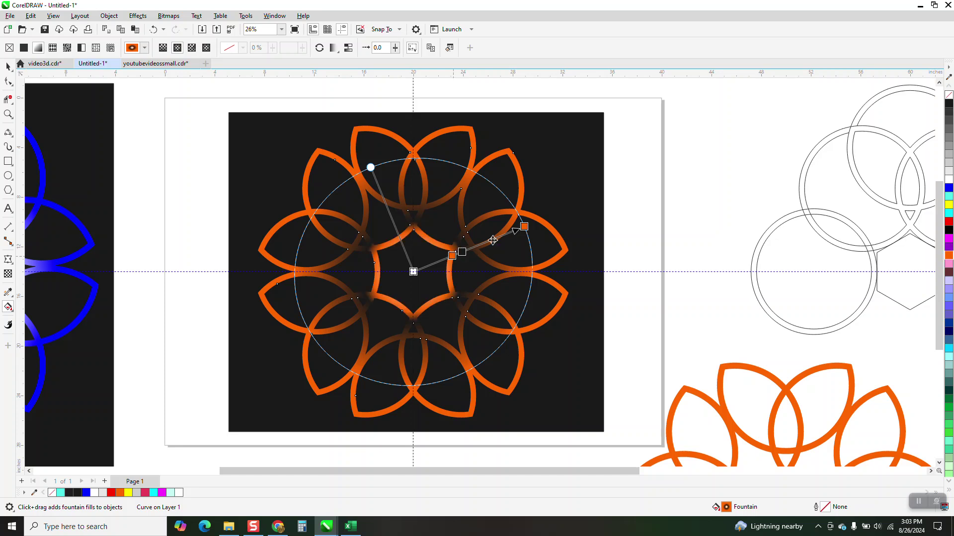
{"action": "left_click_drag", "start_coordinate": [884, 266], "coordinate": [473, 247]}
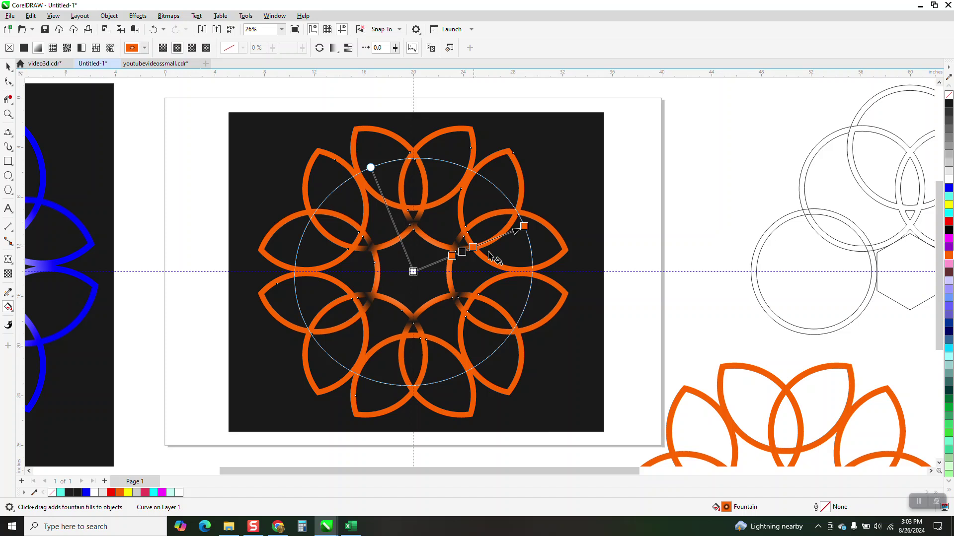
{"action": "left_click", "coordinate": [462, 252]}
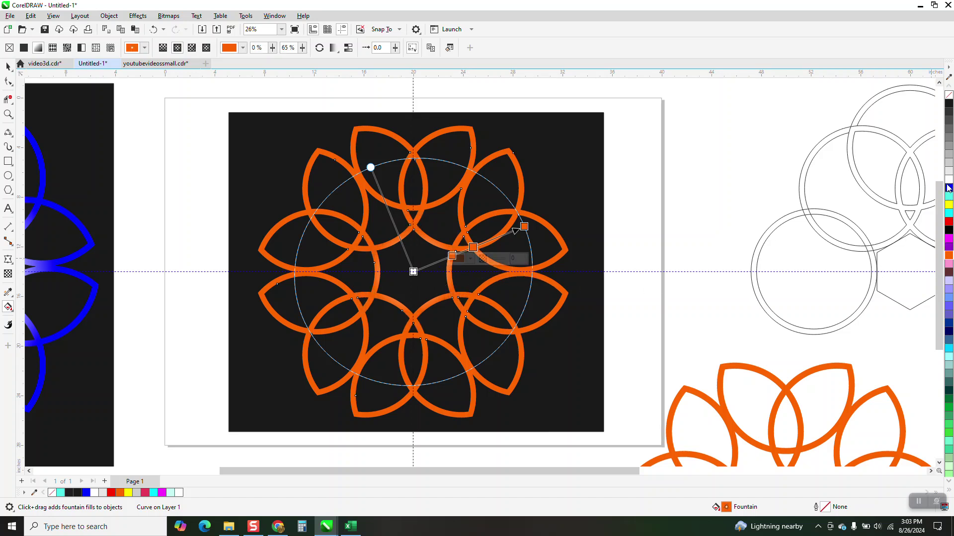
{"action": "mouse_move", "coordinate": [949, 179]}
{"action": "left_mouse_down"}
{"action": "mouse_move", "coordinate": [739, 224]}
{"action": "mouse_move", "coordinate": [463, 251]}
{"action": "left_mouse_up"}
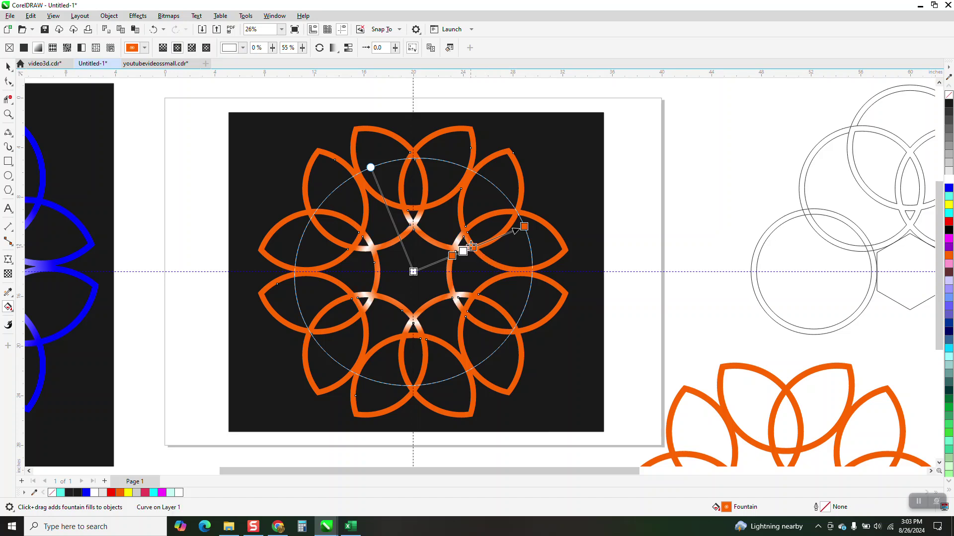
- Move the orange stop further out and colour the inner stop orange, leaving white only at the crossings
{"action": "left_click_drag", "start_coordinate": [474, 245], "coordinate": [433, 263]}
{"action": "left_click", "coordinate": [450, 256]}
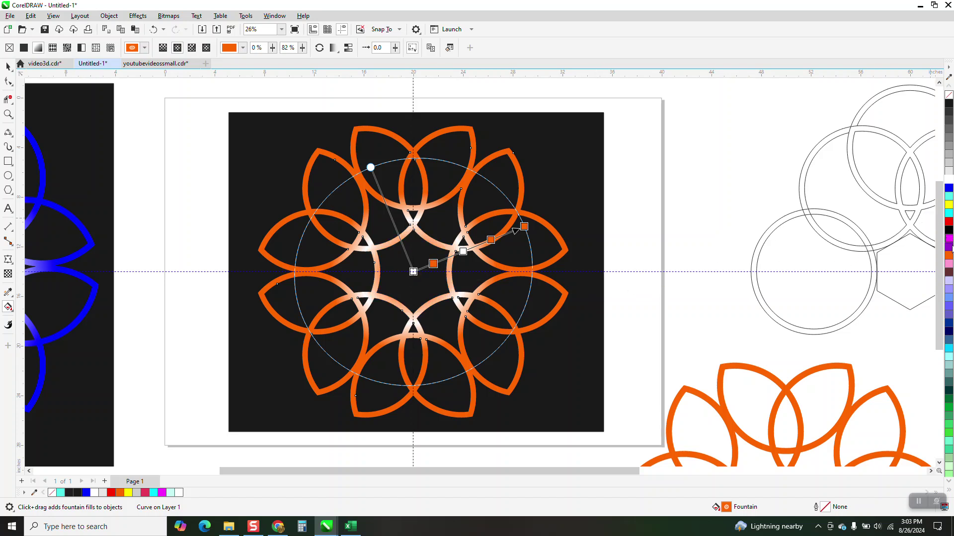
{"action": "left_click_drag", "start_coordinate": [950, 259], "coordinate": [443, 260]}
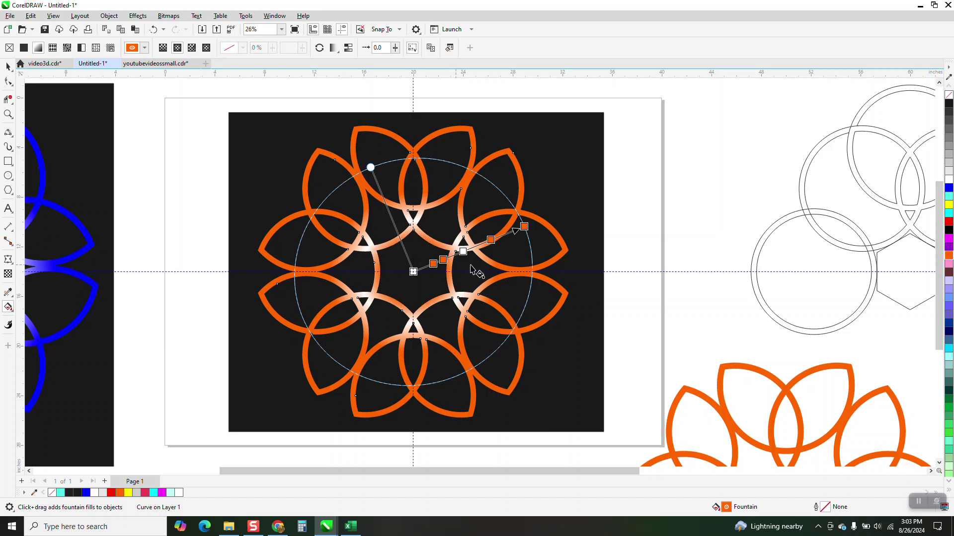
{"action": "left_click", "coordinate": [7, 66]}
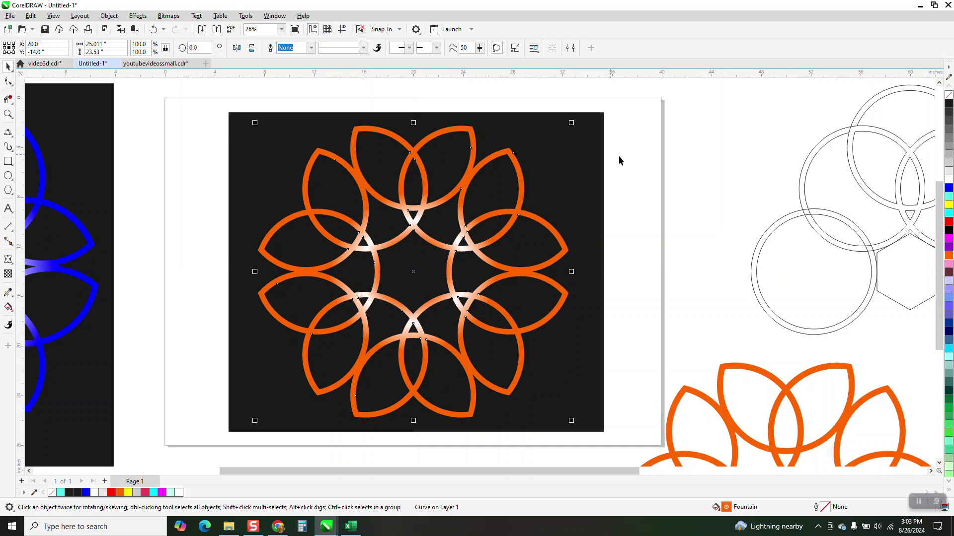
{"action": "left_click", "coordinate": [642, 183]}
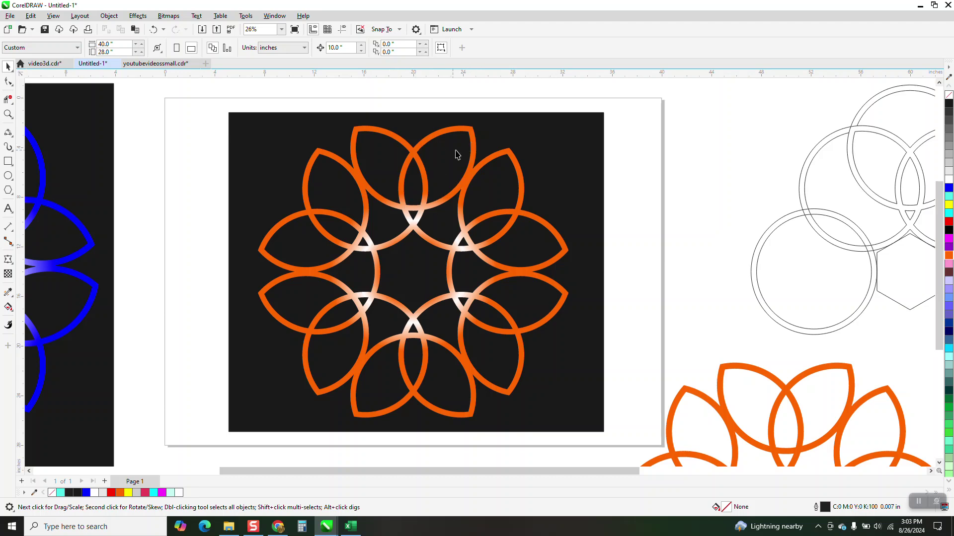
{"action": "scroll", "coordinate": [463, 181], "scroll_direction": "down", "scroll_amount": 2}
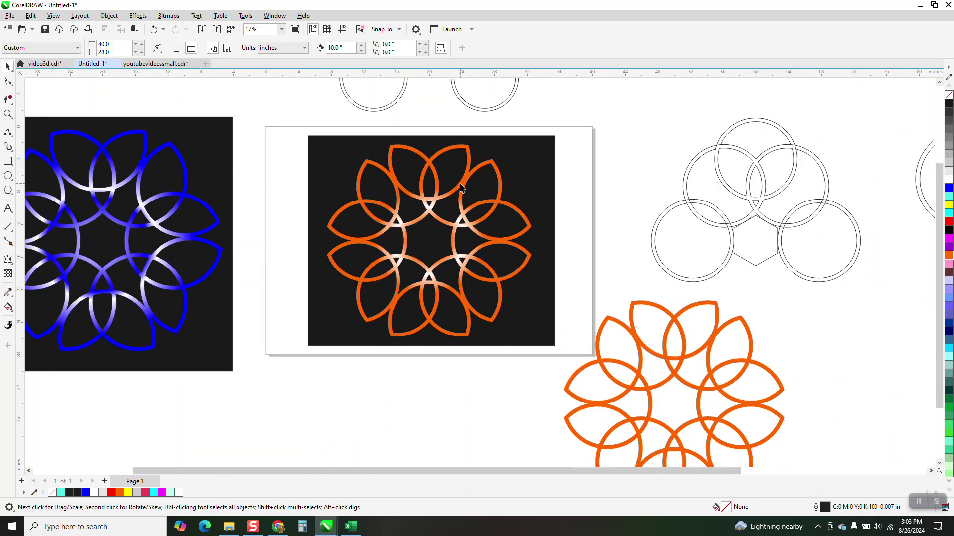